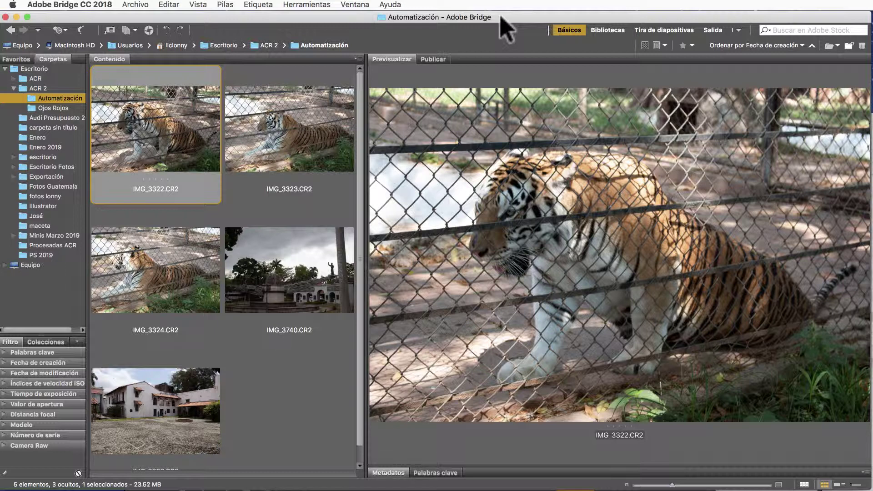
Step: Preview IMG_3323, IMG_3324 and IMG_3322 in turn to compare the tiger photos
{"action": "left_click", "coordinate": [266, 152]}
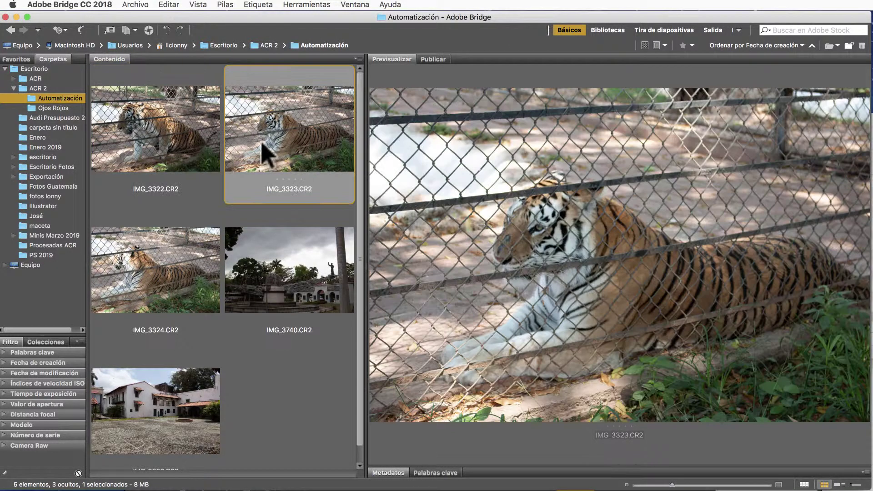
{"action": "left_click", "coordinate": [170, 242]}
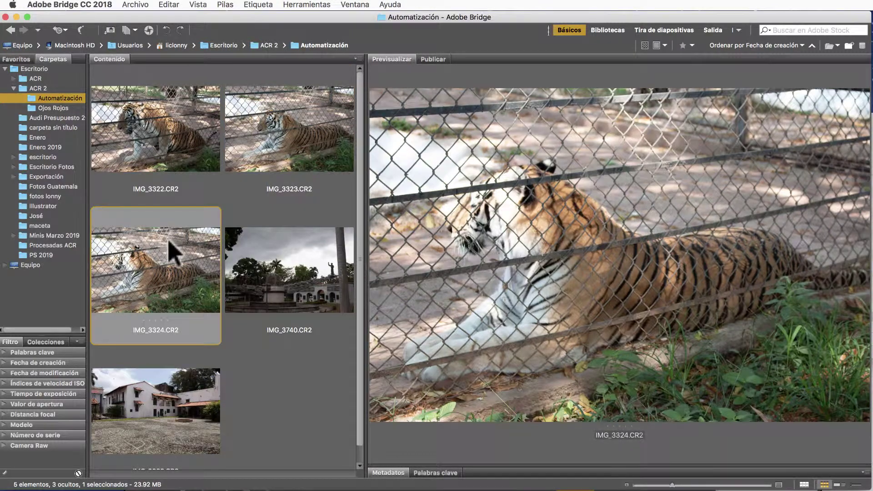
{"action": "left_click", "coordinate": [157, 171]}
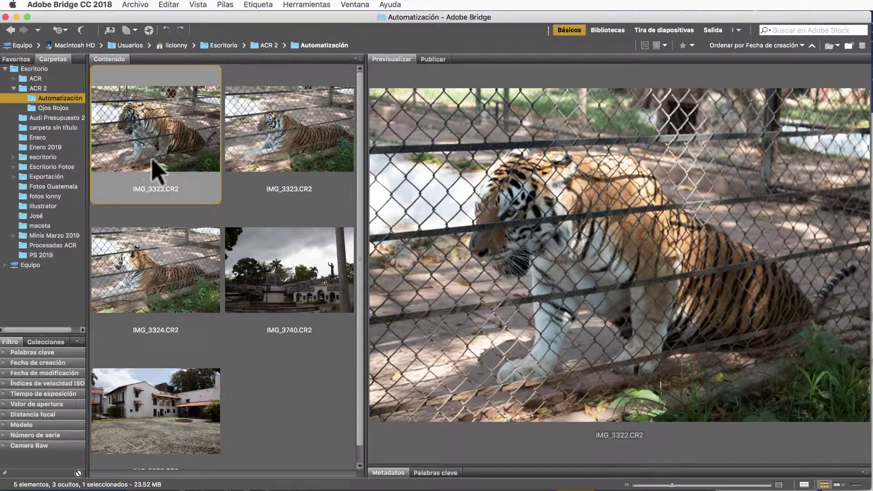
{"action": "left_click", "coordinate": [265, 155]}
{"action": "left_click", "coordinate": [164, 141]}
{"action": "left_click", "coordinate": [172, 273]}
{"action": "left_click", "coordinate": [281, 164]}
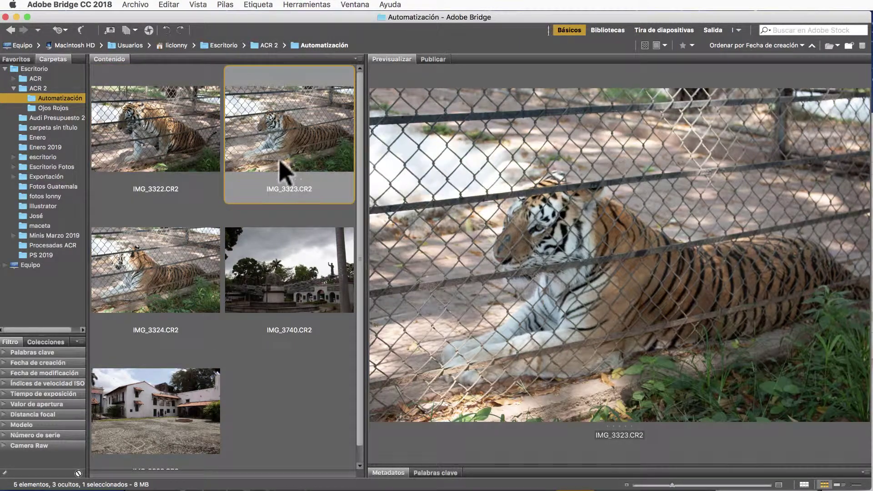
Step: Select IMG_3322, IMG_3323 and IMG_3324.CR2 together
{"action": "left_click", "coordinate": [188, 142]}
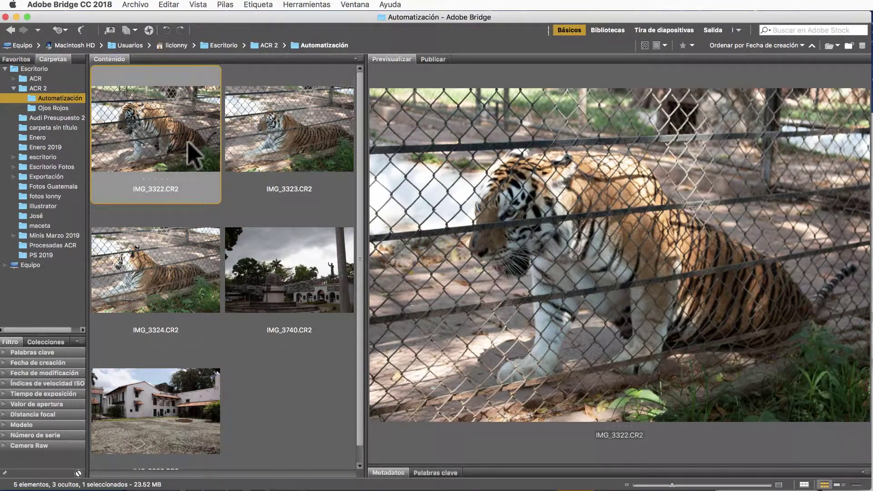
{"action": "left_click", "coordinate": [284, 159], "text": "super"}
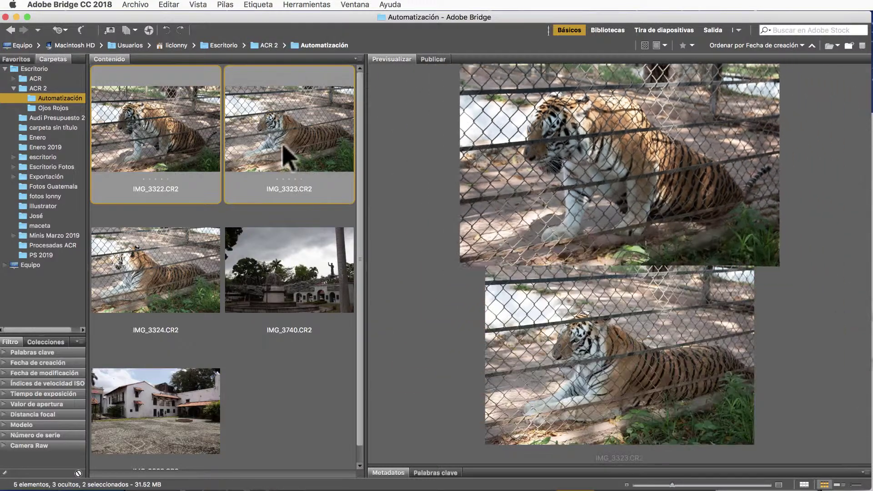
{"action": "left_click", "coordinate": [179, 273], "text": "super"}
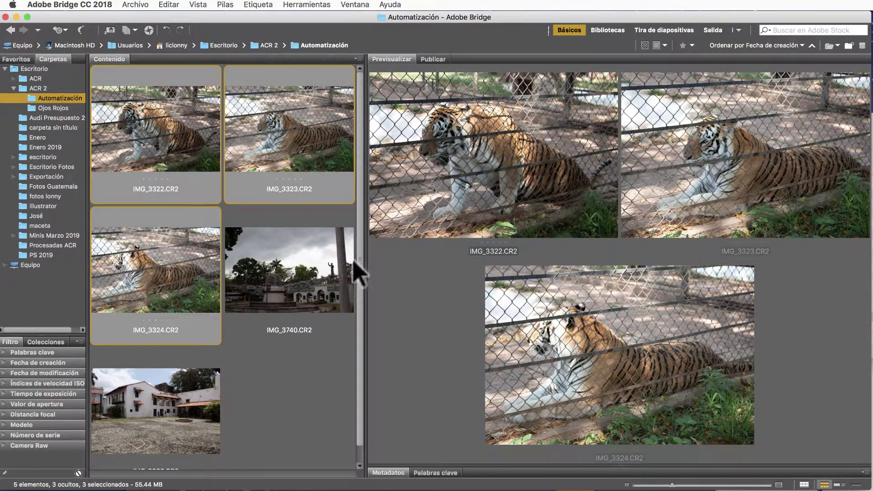
Step: Open the three photos in Camera Raw, show IMG_3322's Detail panel, and zoom to 800% on the fence
{"action": "left_click", "coordinate": [149, 31]}
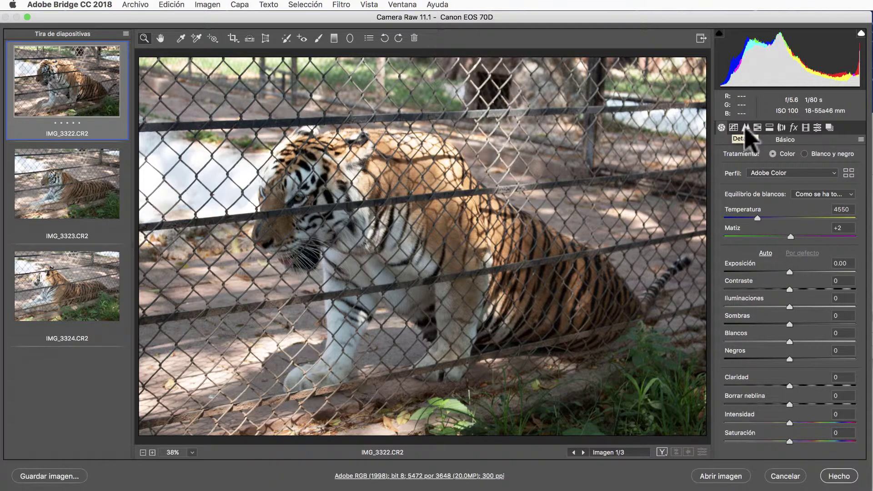
{"action": "left_click", "coordinate": [746, 128]}
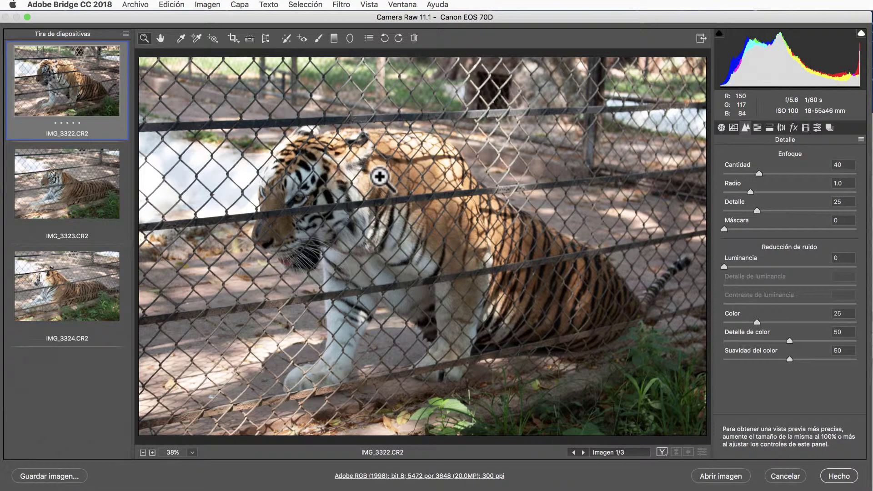
{"action": "left_click", "coordinate": [380, 176]}
{"action": "left_click", "coordinate": [464, 210]}
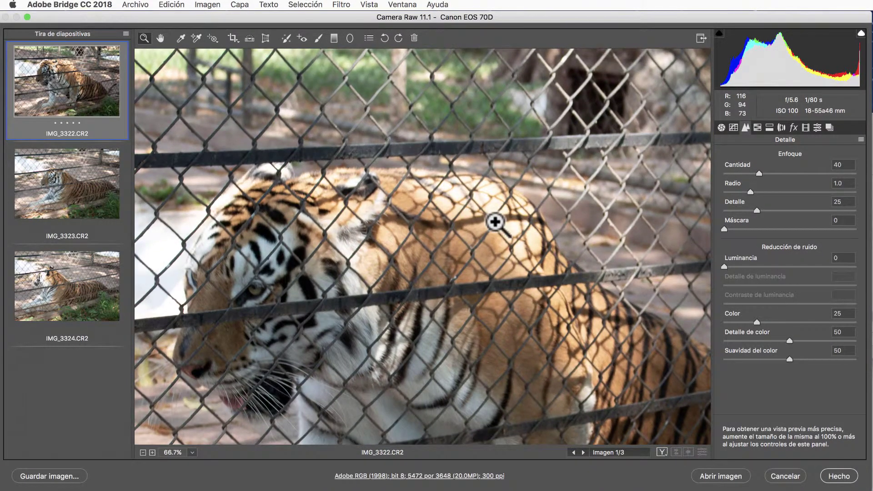
{"action": "left_click", "coordinate": [419, 244]}
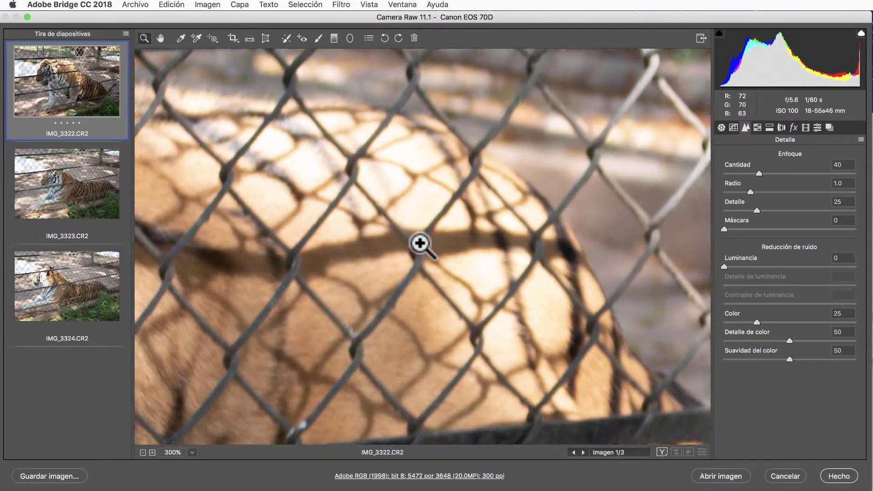
{"action": "left_click", "coordinate": [419, 244]}
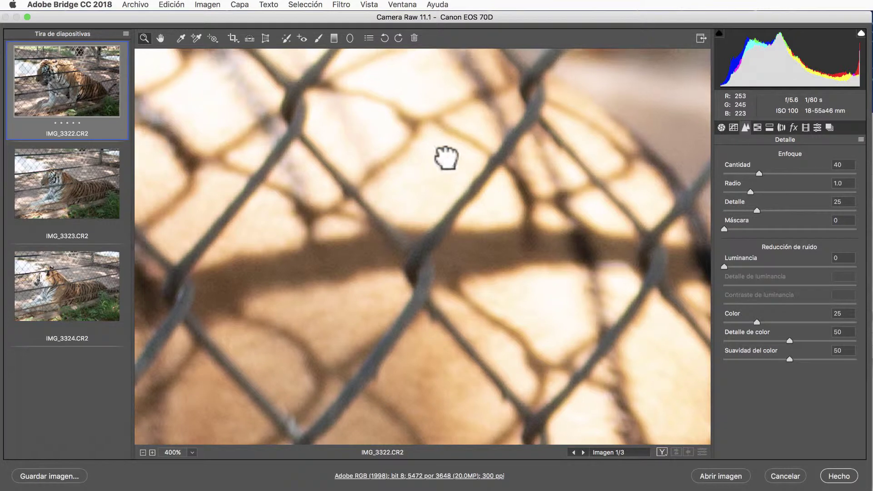
{"action": "mouse_move", "coordinate": [446, 158]}
{"action": "left_mouse_down"}
{"action": "mouse_move", "coordinate": [481, 345]}
{"action": "mouse_move", "coordinate": [481, 415]}
{"action": "left_mouse_up"}
{"action": "left_click", "coordinate": [494, 124]}
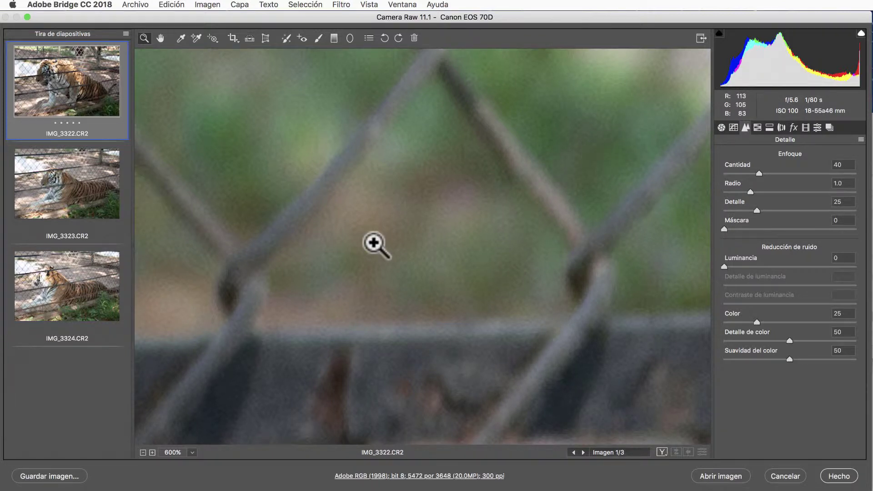
{"action": "left_click", "coordinate": [374, 243]}
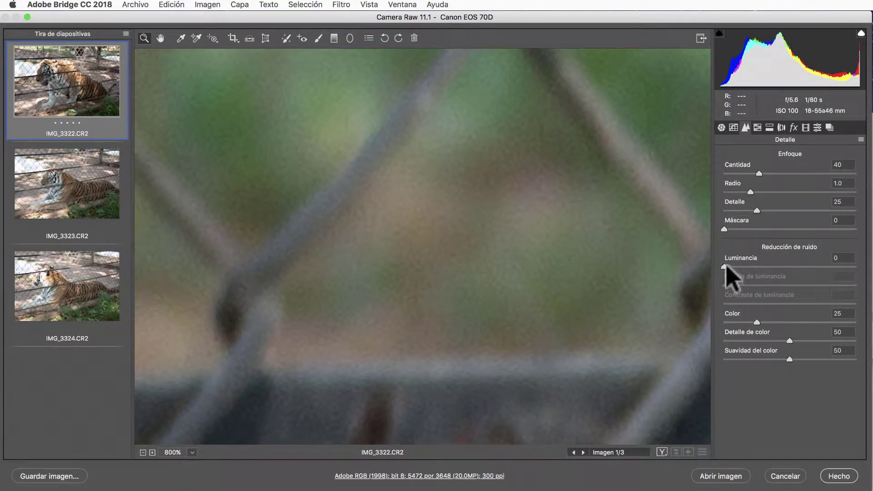
Step: Set Luminance noise reduction to 51, compare it against 0, then fit the photo in view
{"action": "left_click_drag", "start_coordinate": [725, 267], "coordinate": [788, 268]}
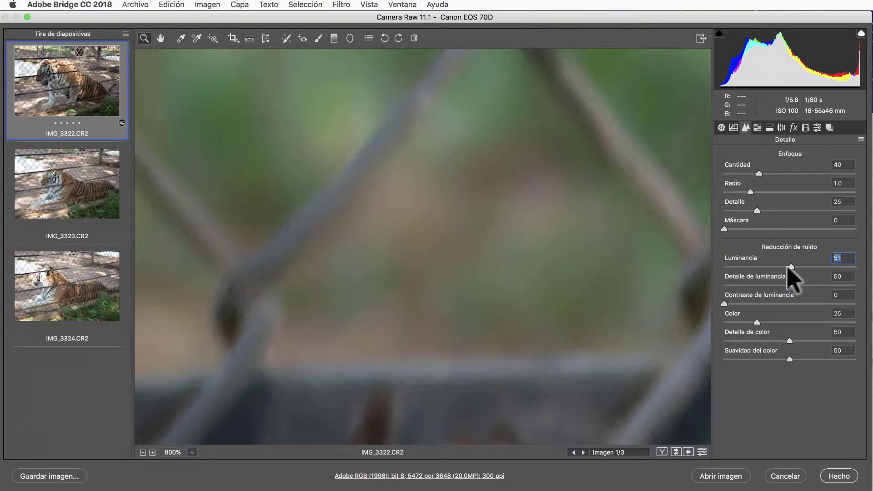
{"action": "type", "text": "0"}
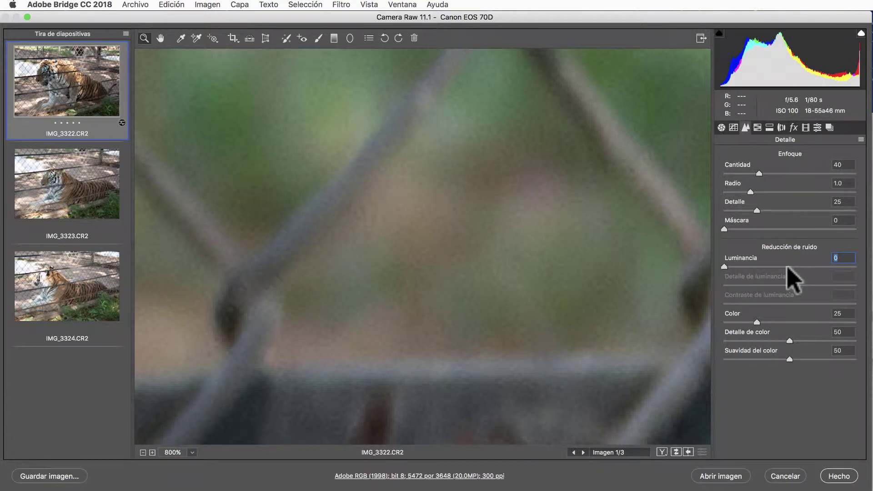
{"action": "key", "text": "super+z"}
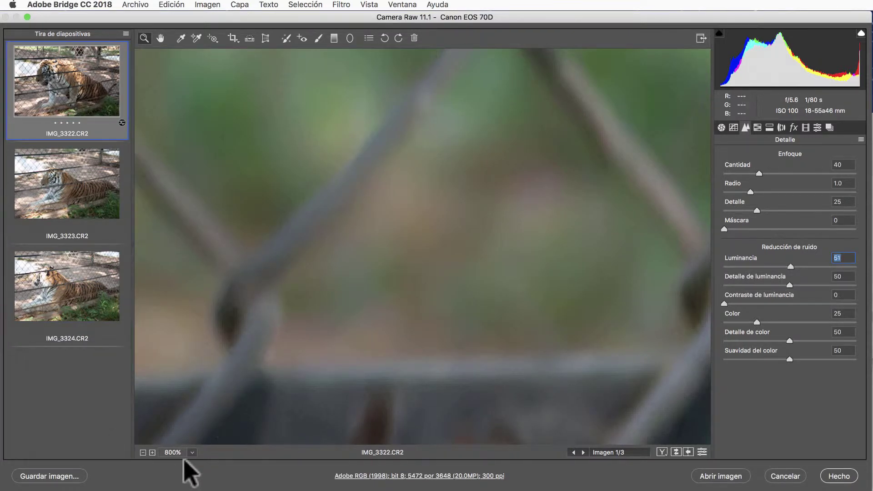
{"action": "left_click", "coordinate": [192, 452]}
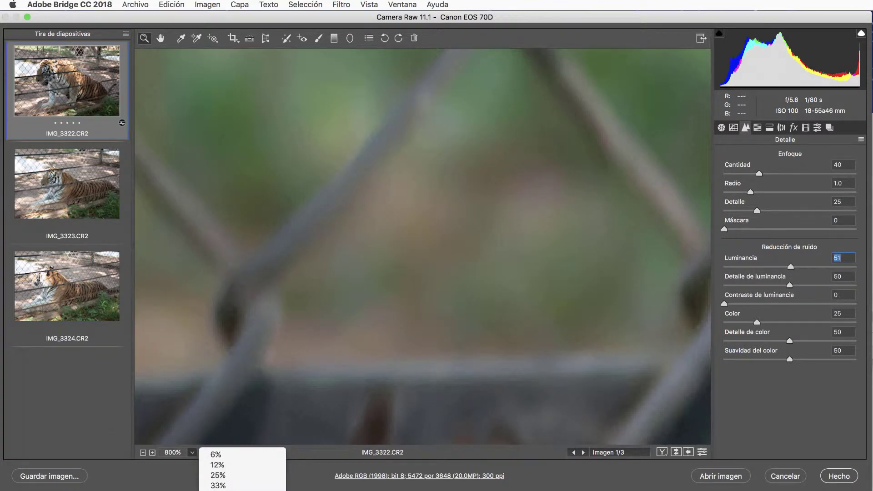
{"action": "key", "text": "super+0"}
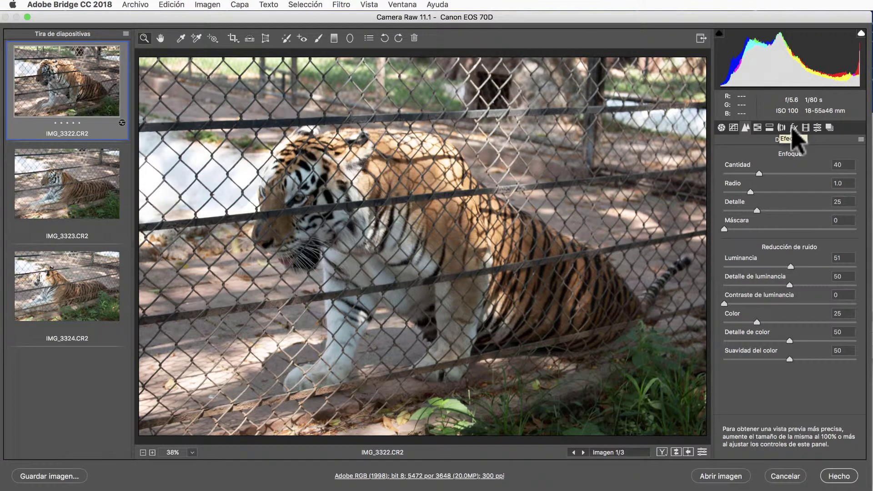
Step: In Effects, set the post-crop vignette to Amount +100, Midpoint 0, Roundness -100, Feather 19
{"action": "left_click", "coordinate": [793, 128]}
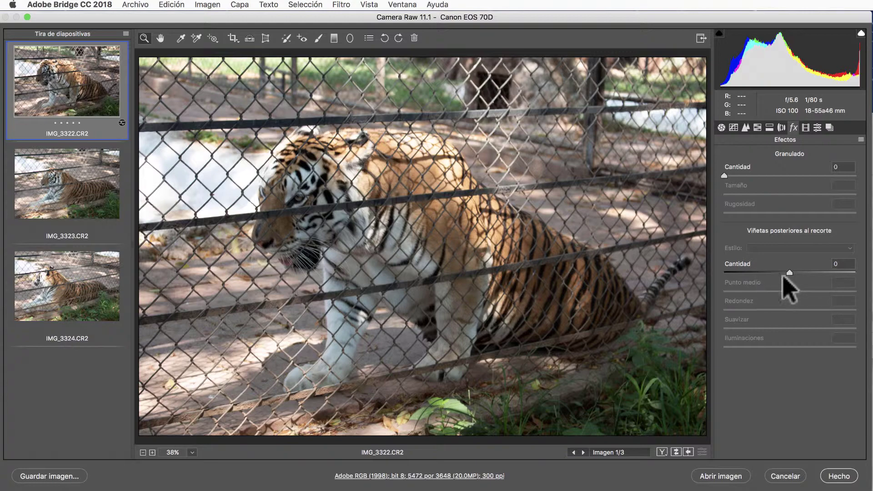
{"action": "left_click_drag", "start_coordinate": [789, 273], "coordinate": [866, 283]}
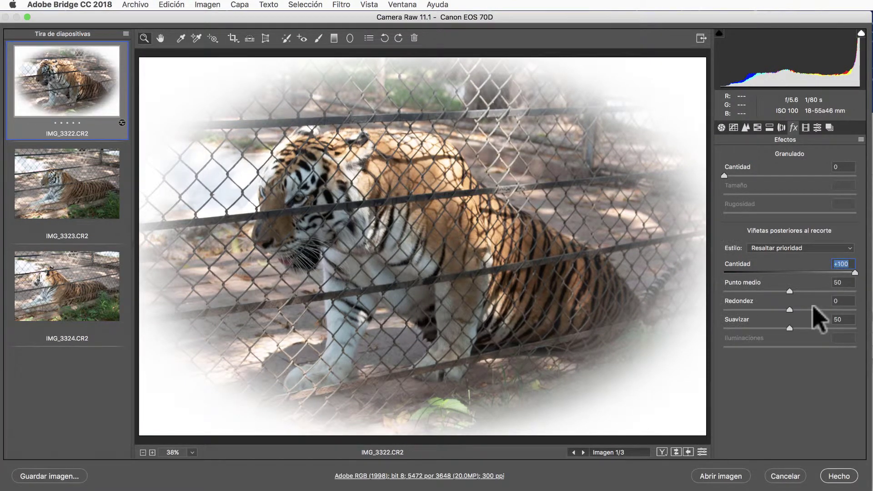
{"action": "left_click_drag", "start_coordinate": [789, 292], "coordinate": [721, 292]}
{"action": "left_click_drag", "start_coordinate": [787, 309], "coordinate": [728, 310]}
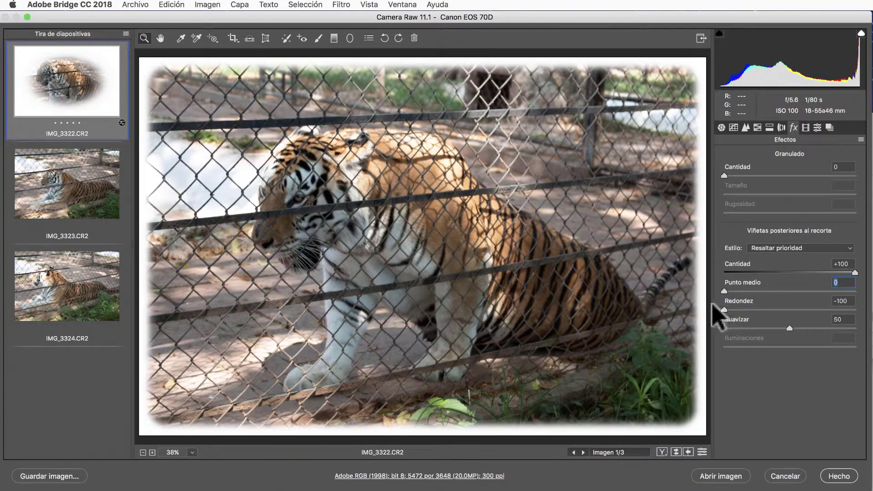
{"action": "key", "text": "Tab"}
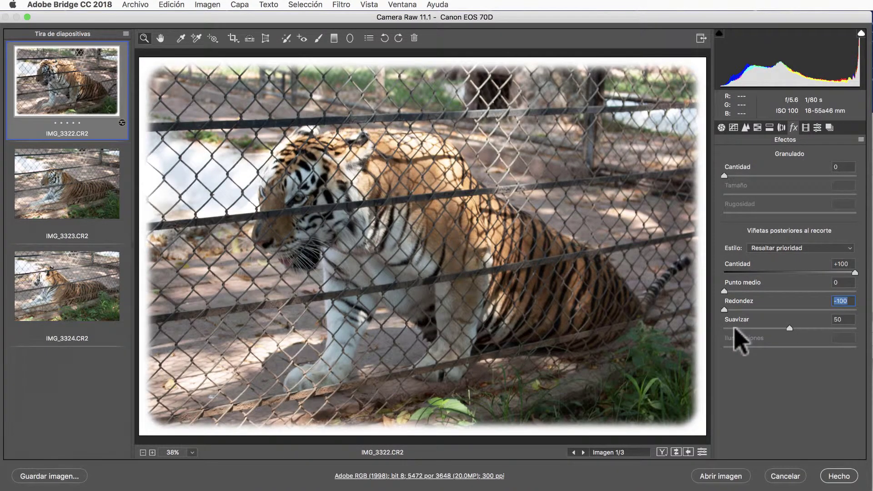
{"action": "left_click_drag", "start_coordinate": [789, 328], "coordinate": [745, 322]}
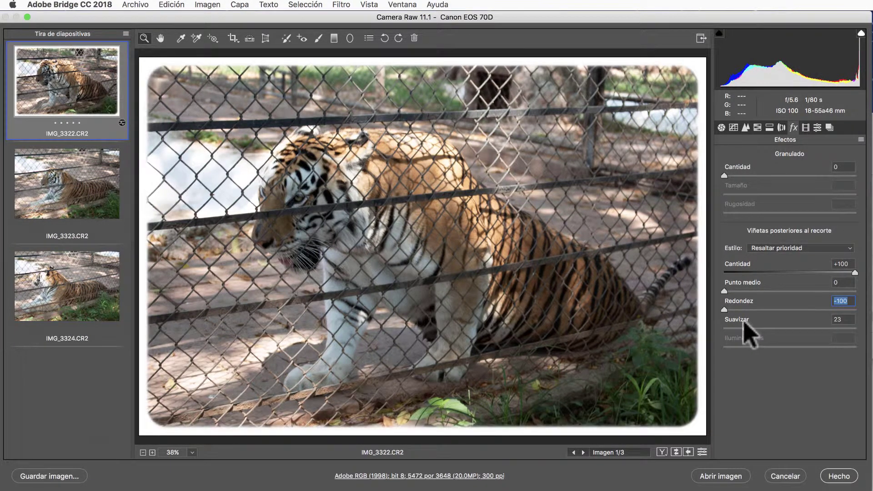
{"action": "left_click_drag", "start_coordinate": [744, 321], "coordinate": [747, 329]}
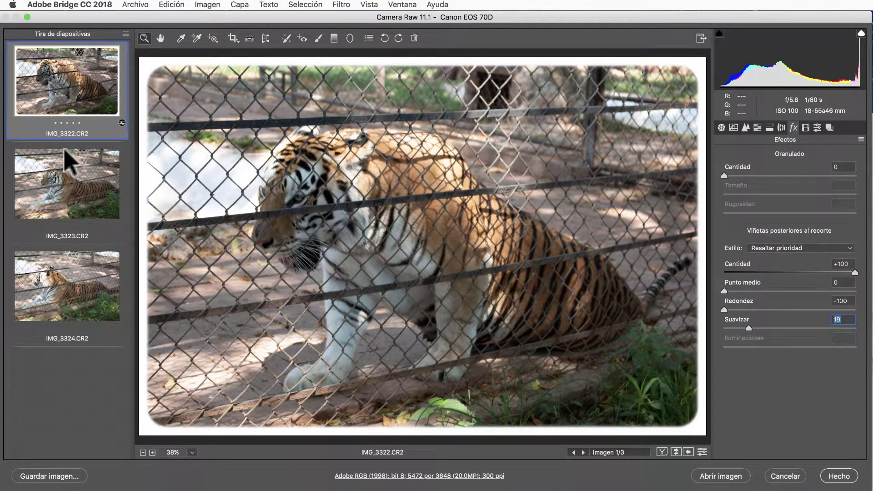
Step: Switch to IMG_3323 and zoom to 800% on the fence to check noise
{"action": "left_click", "coordinate": [58, 178]}
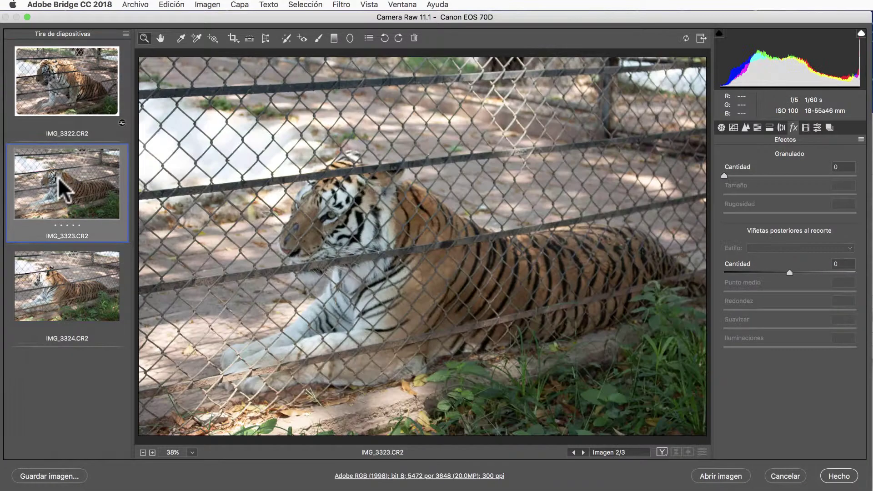
{"action": "left_click", "coordinate": [326, 212]}
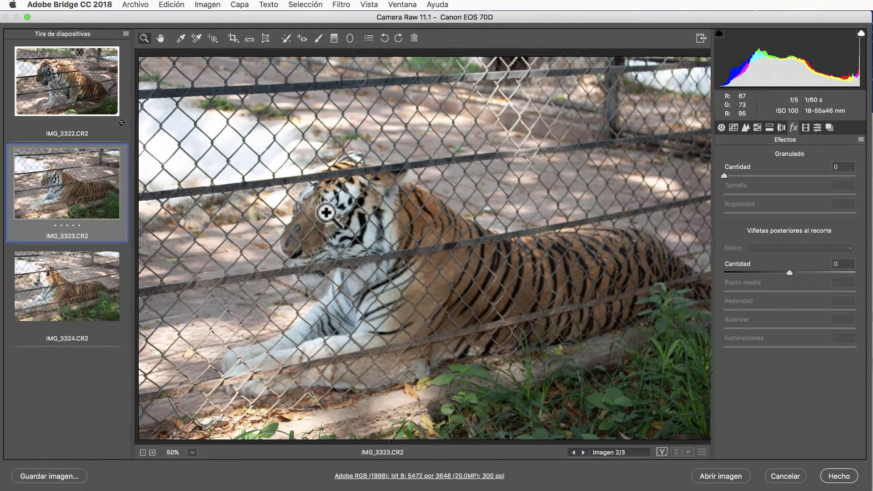
{"action": "left_click", "coordinate": [522, 255]}
{"action": "left_click", "coordinate": [536, 259]}
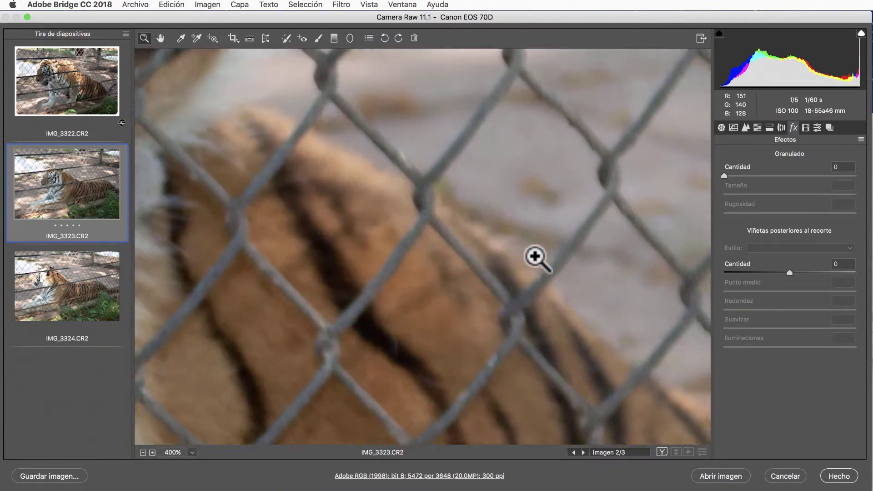
{"action": "left_click", "coordinate": [537, 257]}
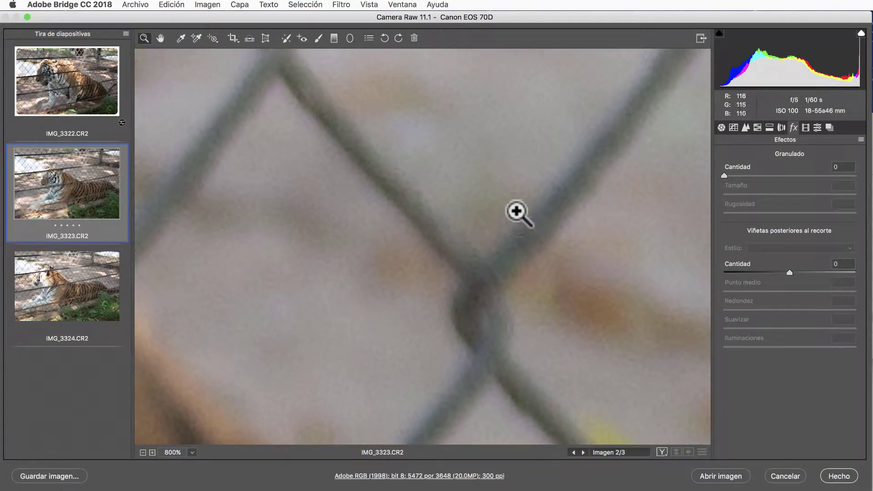
{"action": "left_click_drag", "start_coordinate": [463, 159], "coordinate": [628, 305]}
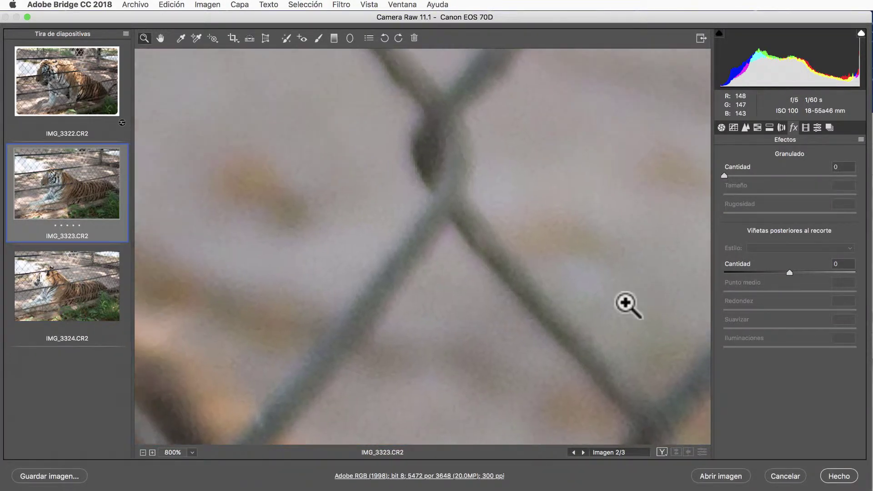
Step: Pan across fence and fur at 1000%, fit the view, then return to IMG_3322
{"action": "left_click", "coordinate": [323, 220]}
{"action": "left_click_drag", "start_coordinate": [238, 250], "coordinate": [567, 153]}
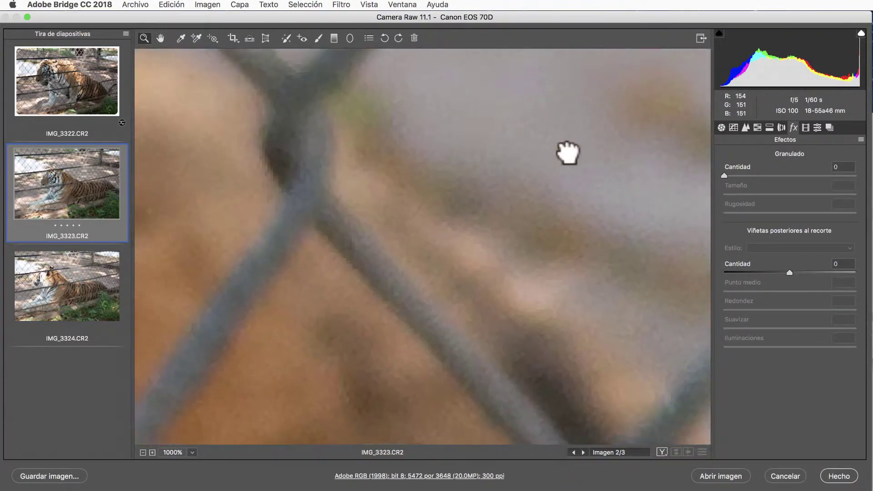
{"action": "left_click_drag", "start_coordinate": [357, 306], "coordinate": [479, 313]}
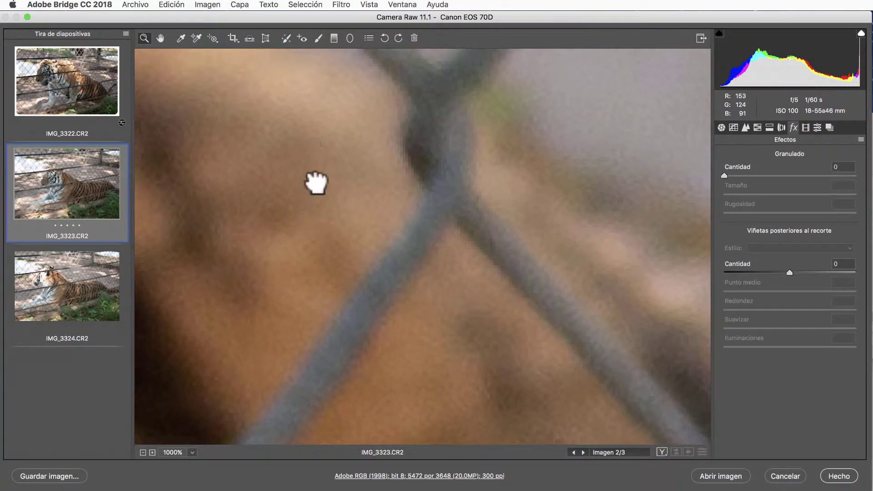
{"action": "left_click_drag", "start_coordinate": [316, 183], "coordinate": [326, 286]}
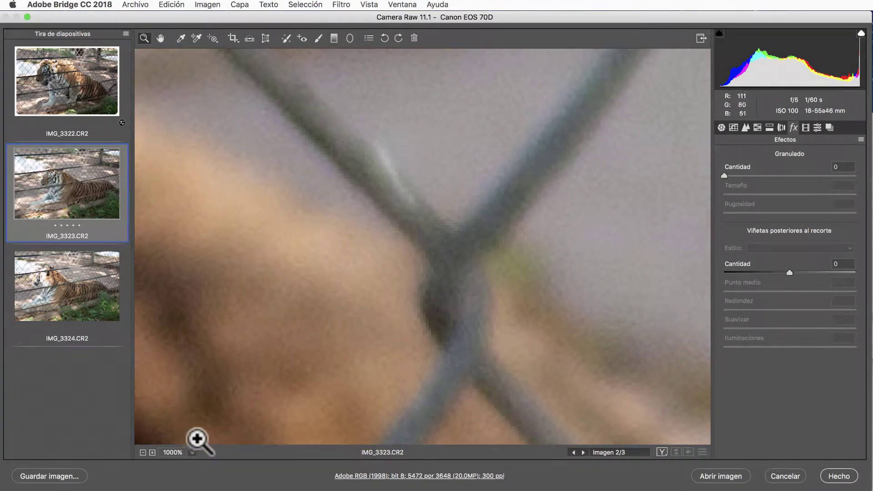
{"action": "left_click", "coordinate": [192, 452]}
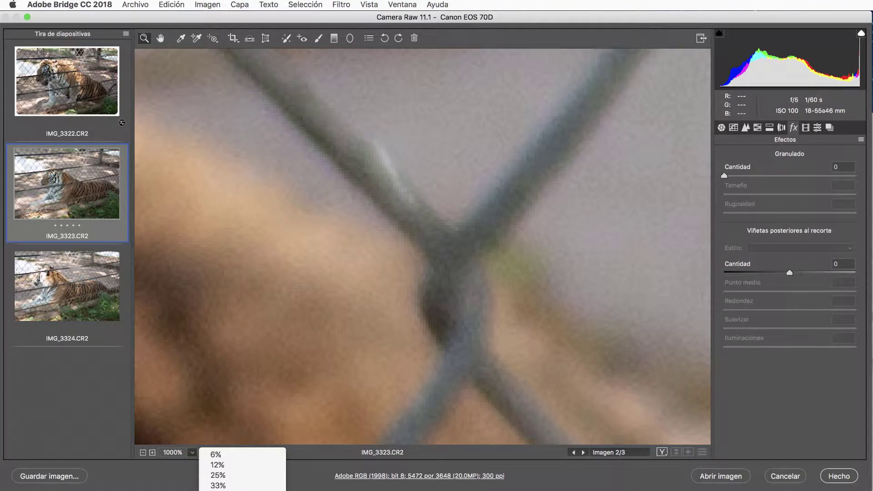
{"action": "key", "text": "super+0"}
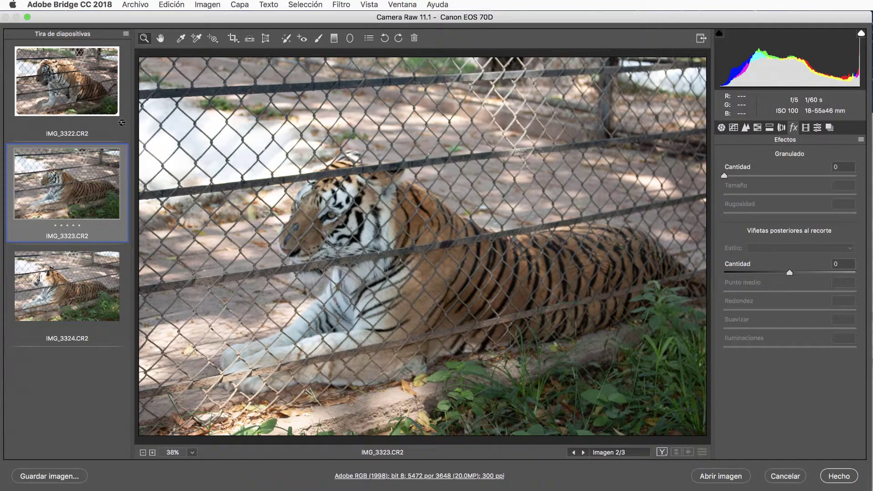
{"action": "left_click", "coordinate": [77, 78]}
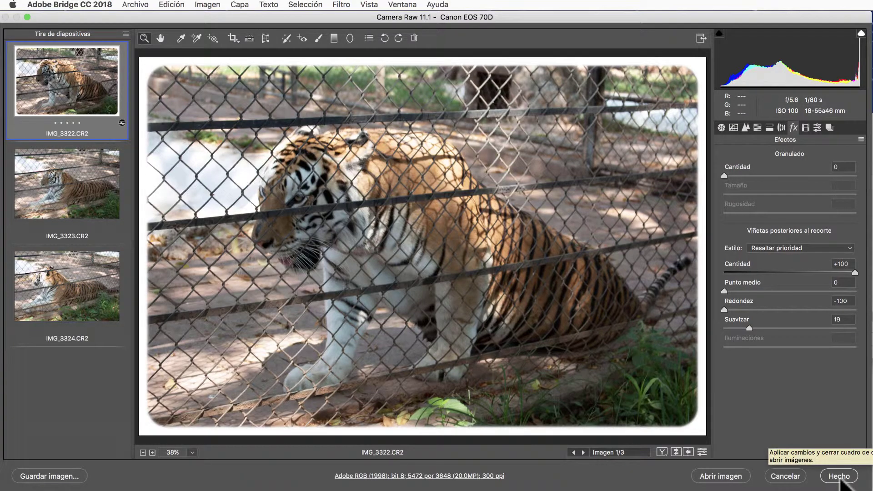
Step: Close Camera Raw keeping the edits, then preview IMG_3323 and IMG_3322 in Bridge
{"action": "left_click", "coordinate": [839, 476]}
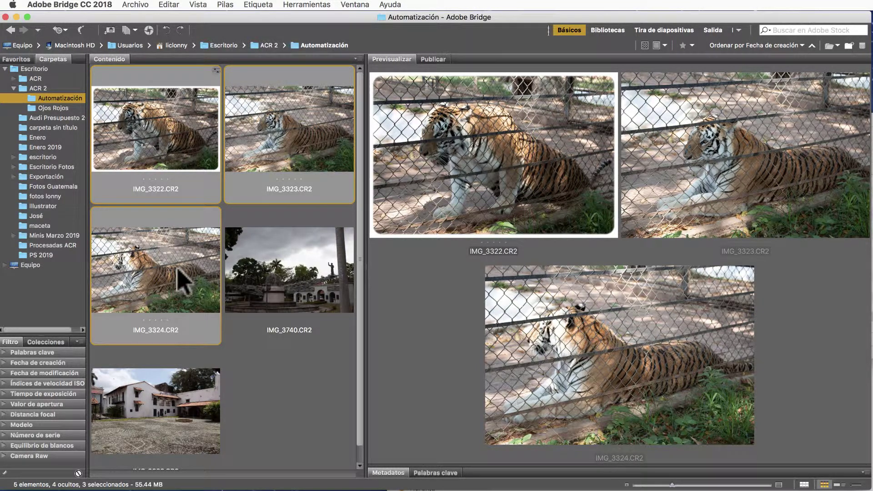
{"action": "left_click", "coordinate": [292, 148]}
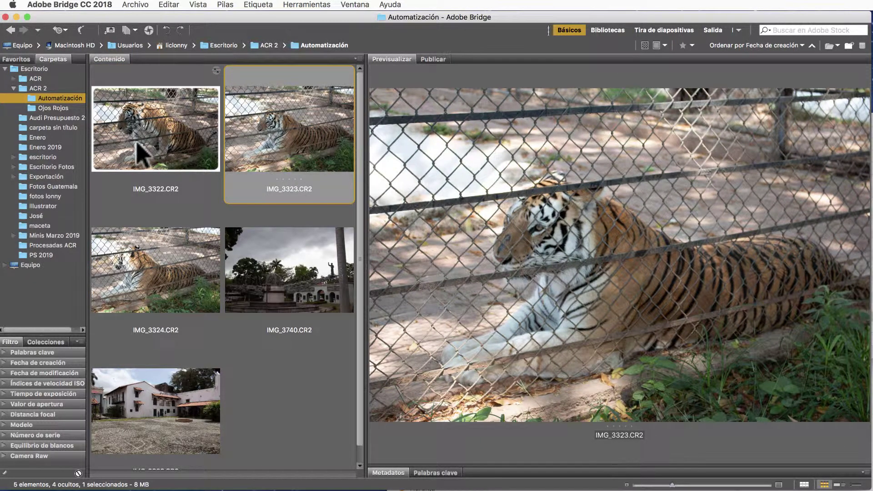
{"action": "left_click", "coordinate": [137, 145]}
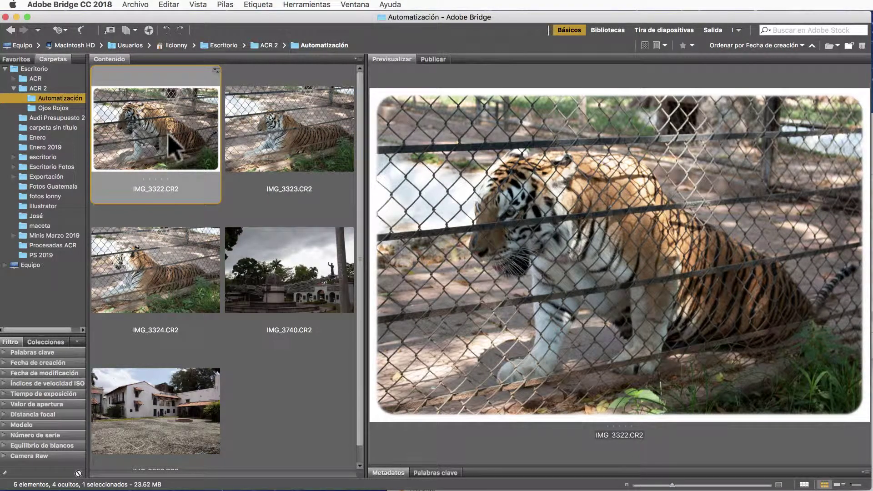
Step: Copy IMG_3322's Camera Raw settings and select IMG_3323 as the paste target
{"action": "left_click", "coordinate": [168, 4]}
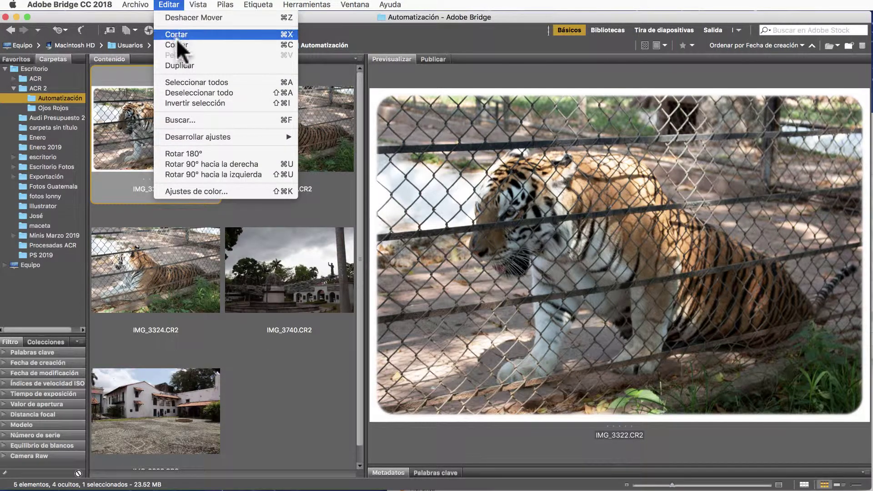
{"action": "mouse_move", "coordinate": [198, 136]}
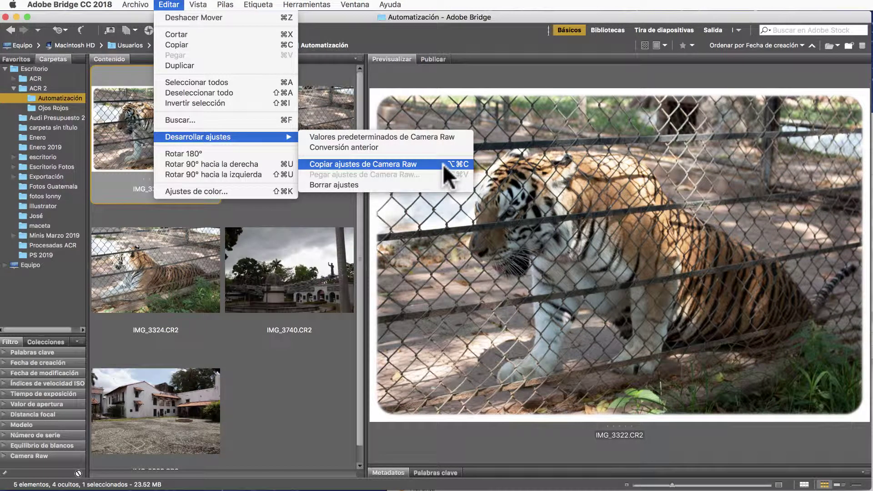
{"action": "left_click", "coordinate": [351, 160]}
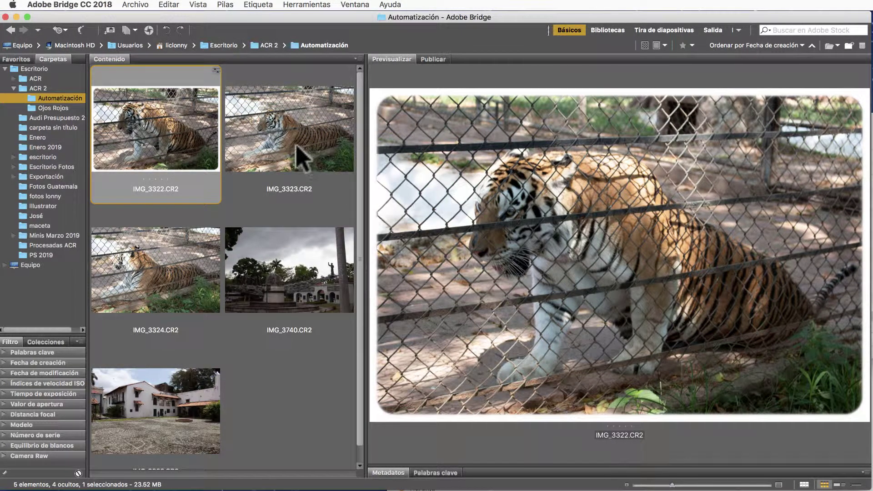
{"action": "left_click", "coordinate": [296, 128]}
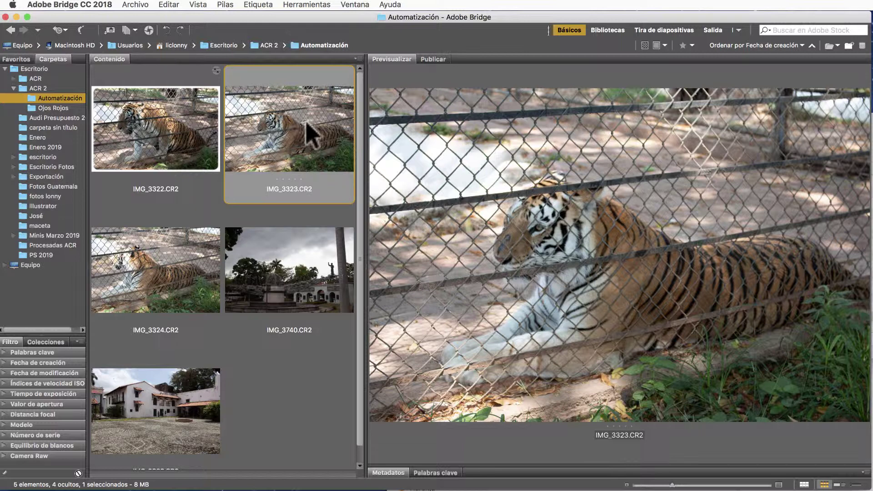
{"action": "left_click", "coordinate": [169, 5]}
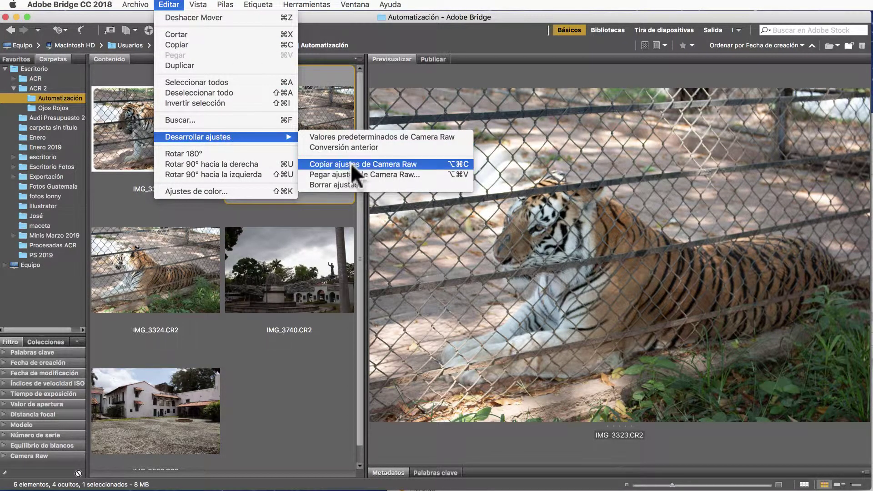
Step: Paste the Details subset onto IMG_3323 with Sharpening and Color noise reduction unchecked
{"action": "left_click", "coordinate": [383, 173]}
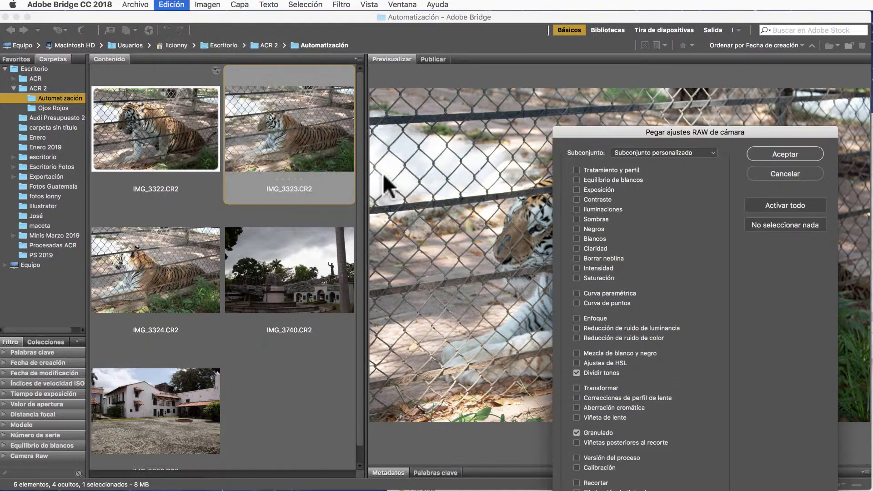
{"action": "left_click_drag", "start_coordinate": [630, 136], "coordinate": [482, 53]}
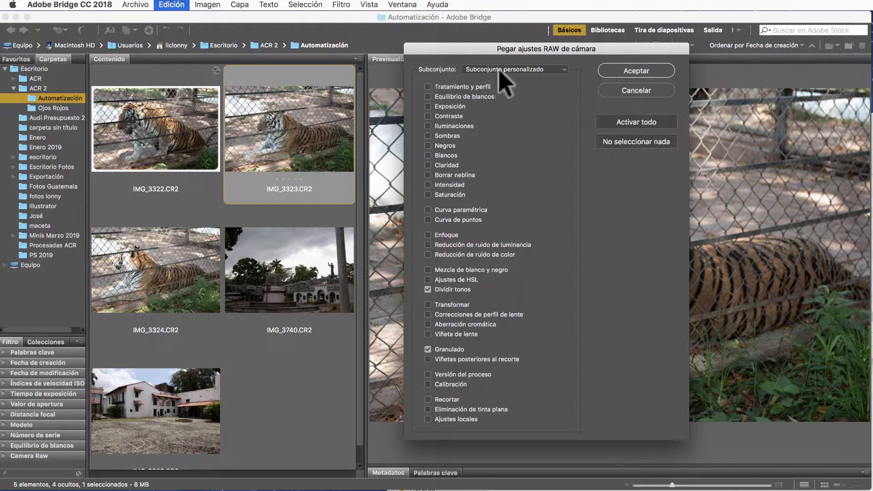
{"action": "left_click", "coordinate": [516, 73]}
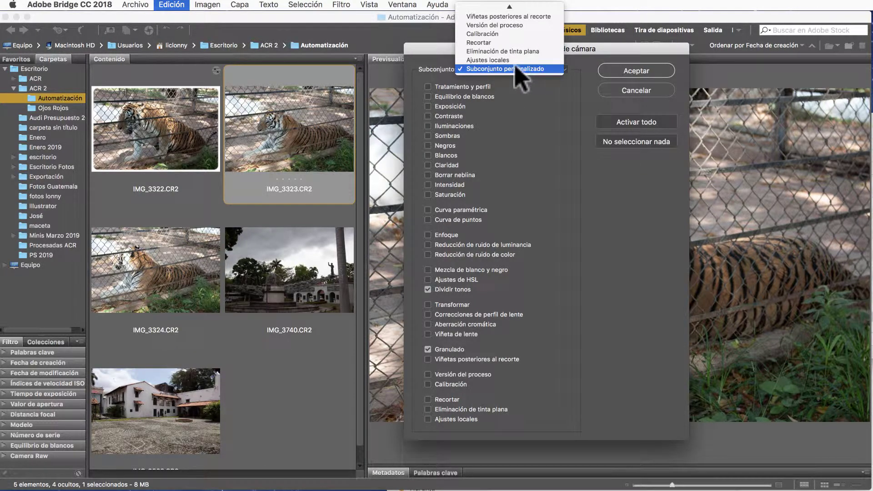
{"action": "scroll", "coordinate": [510, 50], "scroll_direction": "up", "scroll_amount": 5}
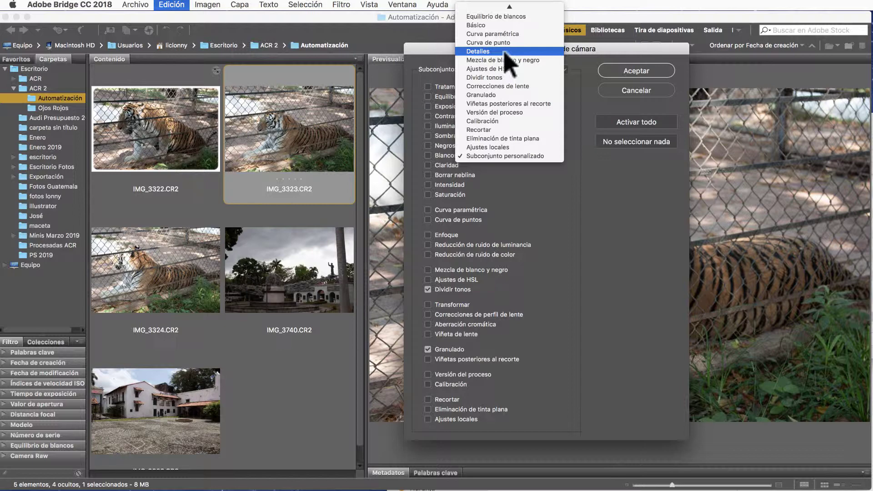
{"action": "left_click", "coordinate": [506, 52]}
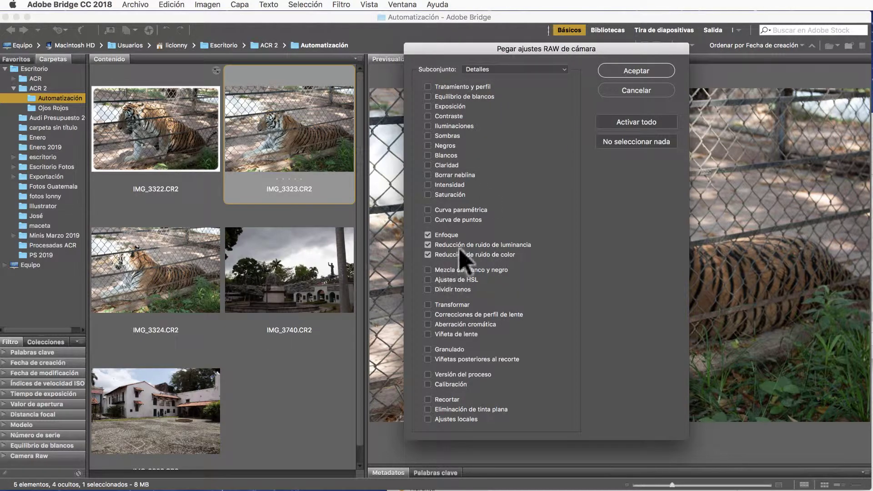
{"action": "left_click", "coordinate": [427, 254]}
{"action": "left_click", "coordinate": [427, 235]}
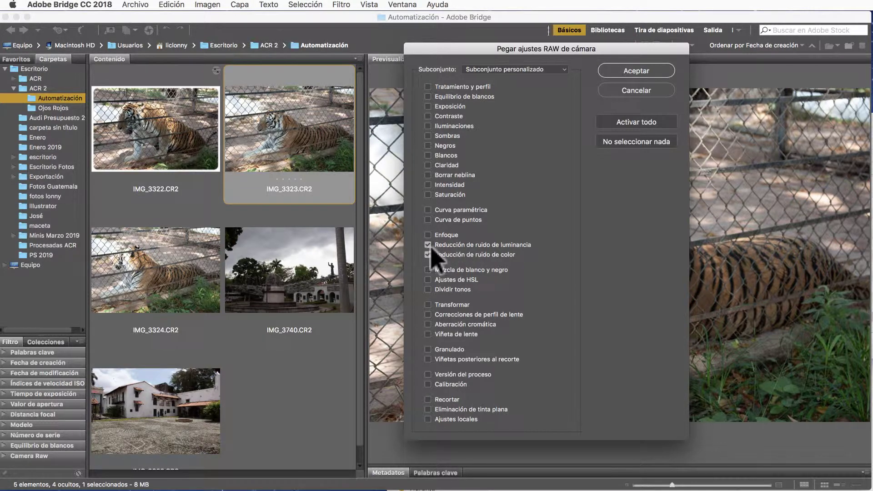
{"action": "left_click", "coordinate": [427, 255]}
{"action": "left_click", "coordinate": [427, 255]}
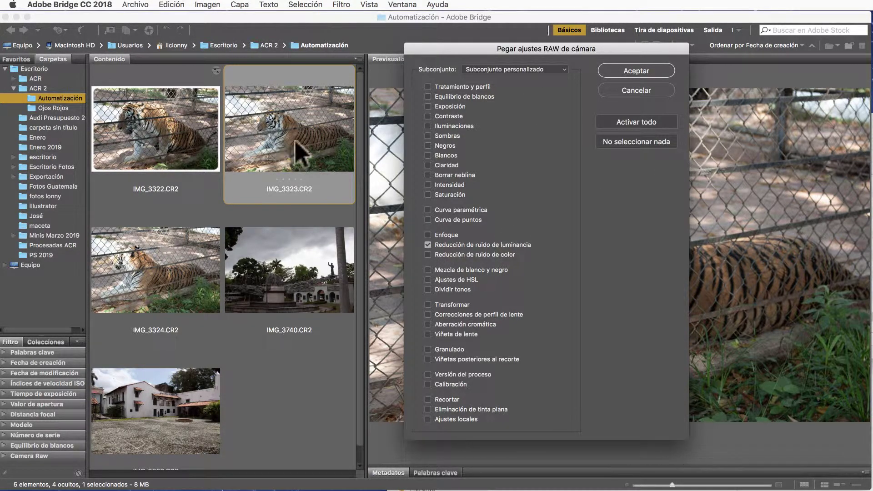
{"action": "left_click", "coordinate": [629, 72]}
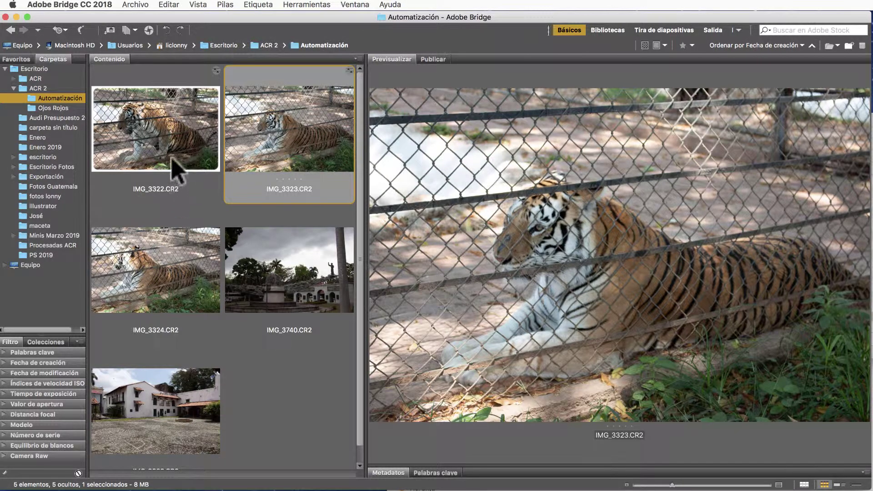
Step: Compare the three tiger previews, then select IMG_3324 as the next paste target
{"action": "left_click", "coordinate": [167, 131]}
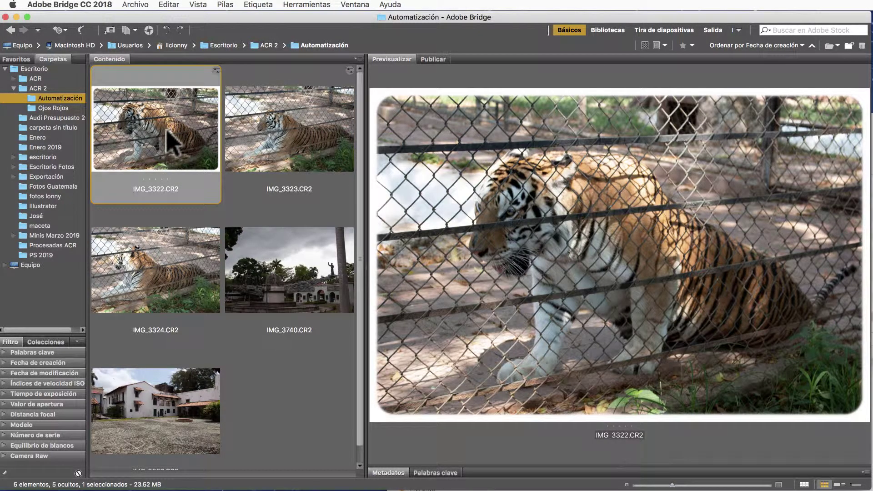
{"action": "left_click", "coordinate": [182, 257]}
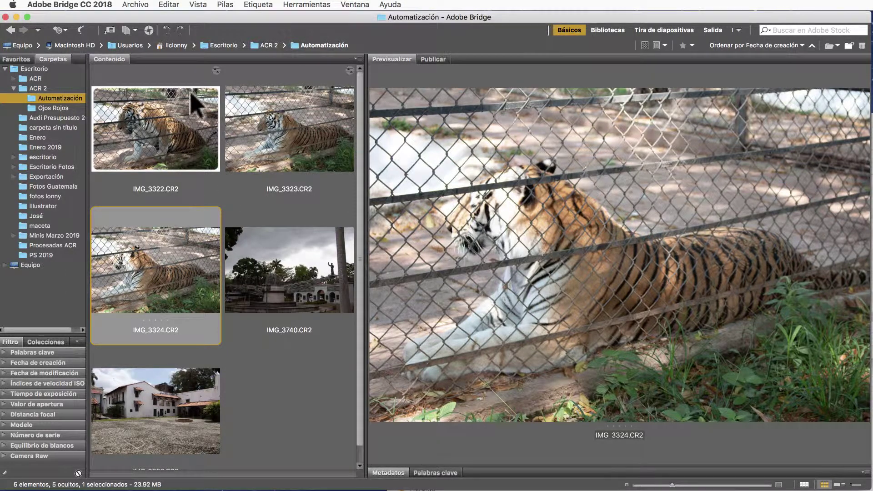
{"action": "left_click", "coordinate": [277, 151]}
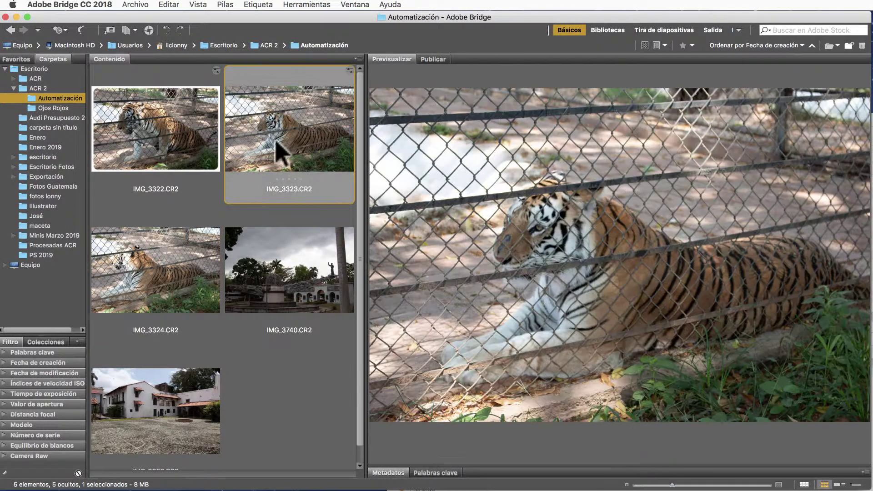
{"action": "left_click", "coordinate": [146, 143]}
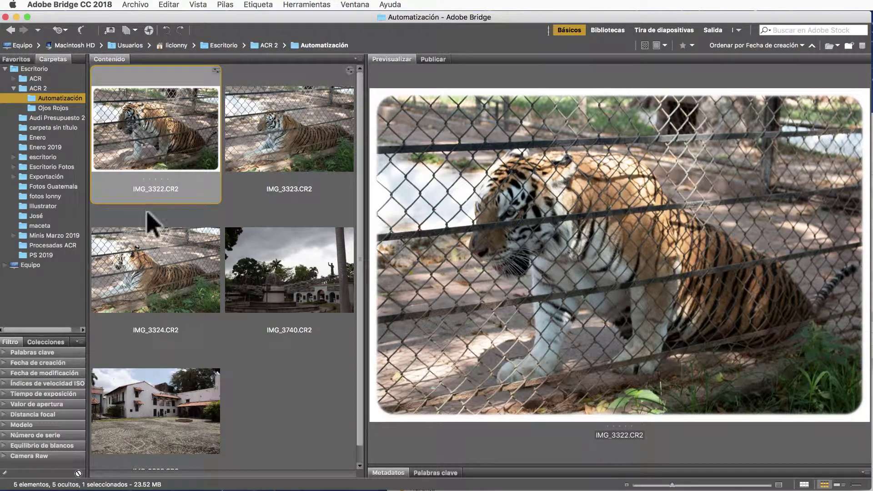
{"action": "left_click", "coordinate": [147, 272]}
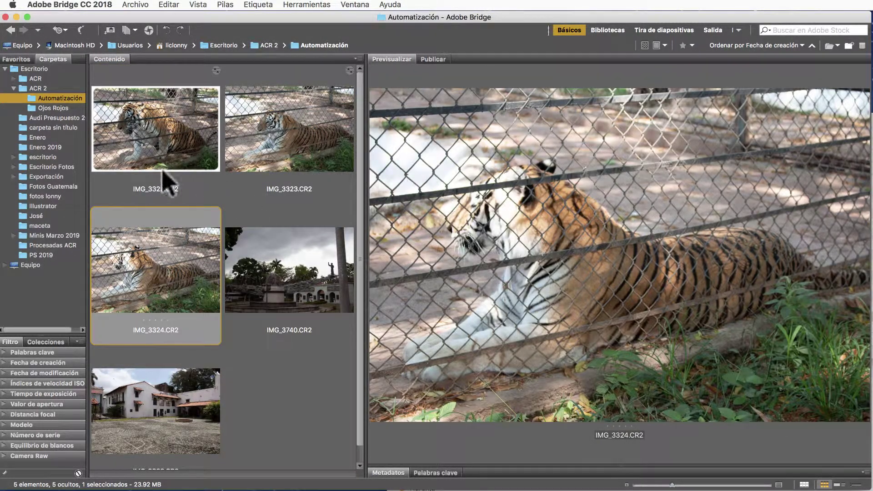
{"action": "left_click", "coordinate": [166, 5]}
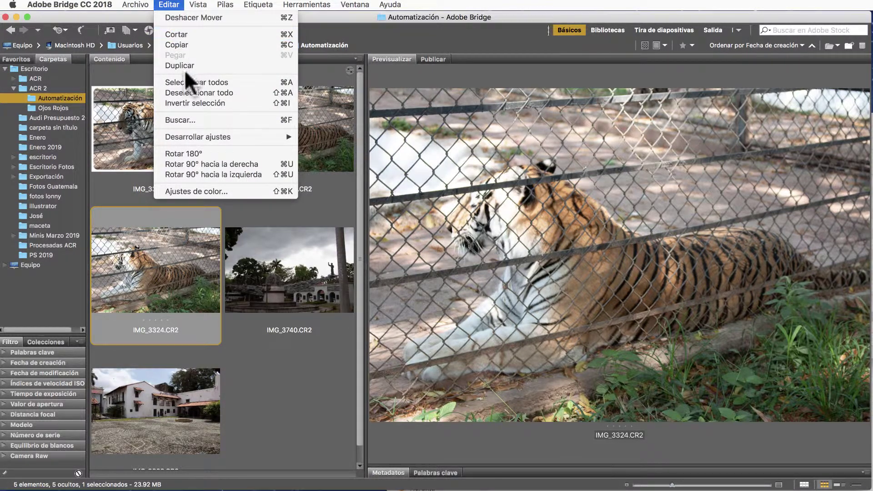
{"action": "mouse_move", "coordinate": [198, 137]}
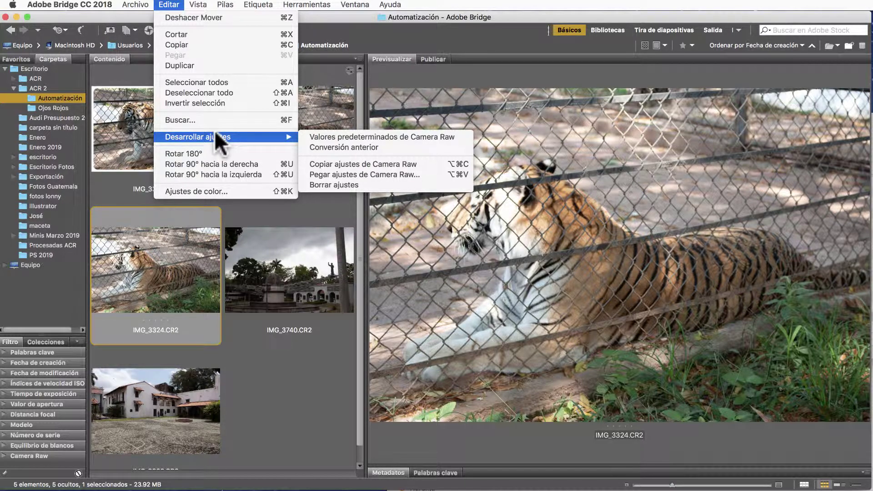
Step: Paste only Post Crop Vignetting onto IMG_3324, then reselect all three tiger photos
{"action": "left_click", "coordinate": [361, 174]}
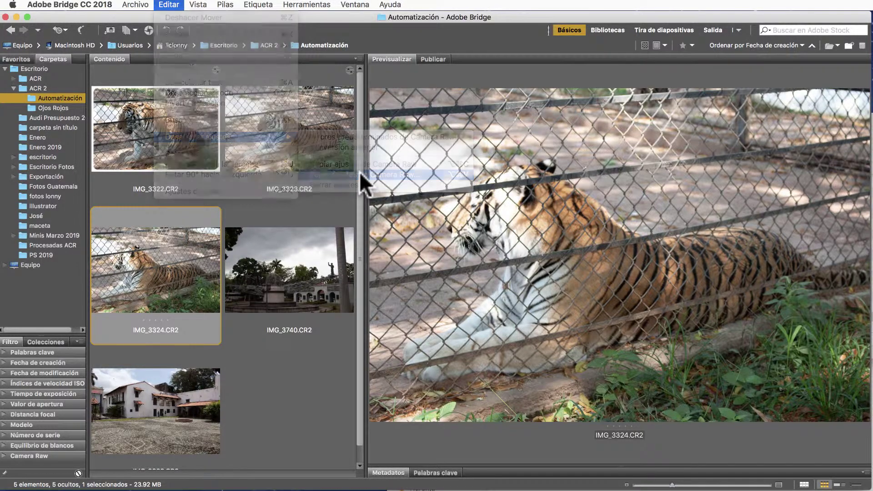
{"action": "left_click_drag", "start_coordinate": [579, 123], "coordinate": [430, 30]}
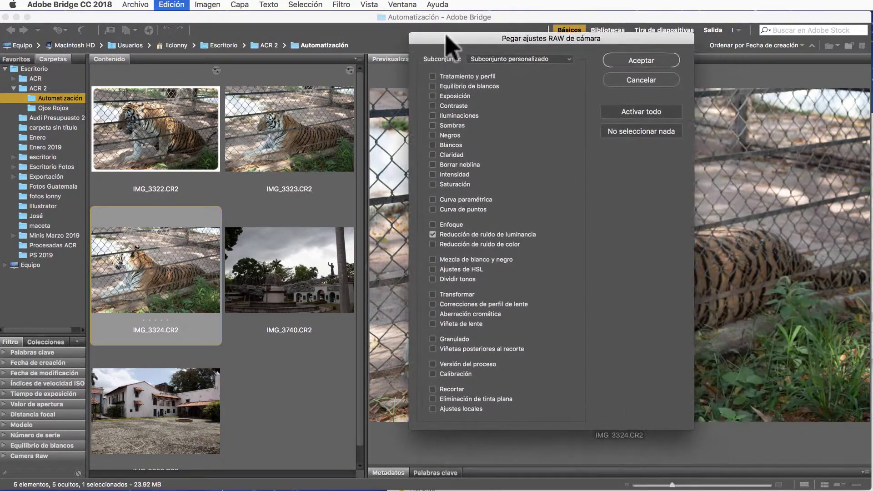
{"action": "left_click", "coordinate": [414, 226]}
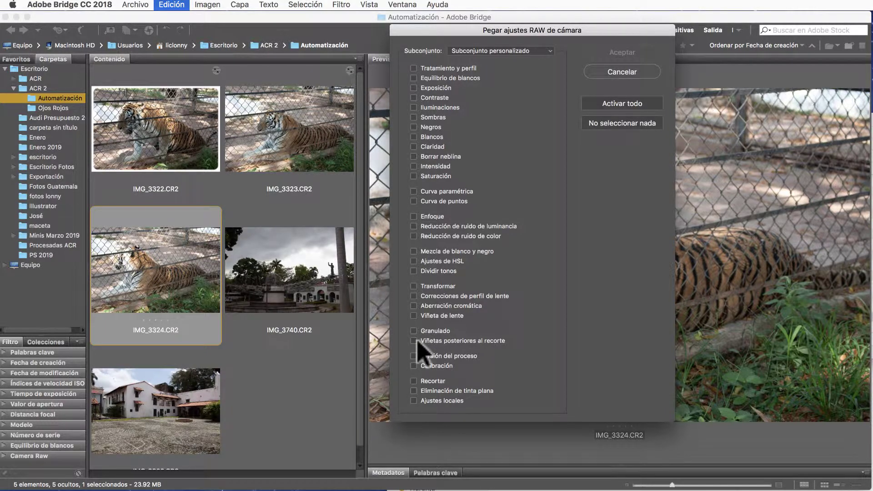
{"action": "left_click", "coordinate": [413, 341]}
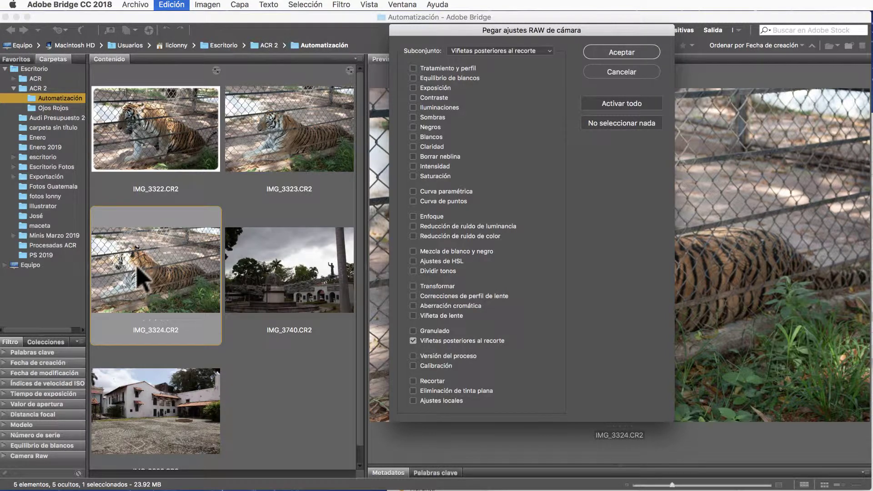
{"action": "left_click", "coordinate": [616, 53]}
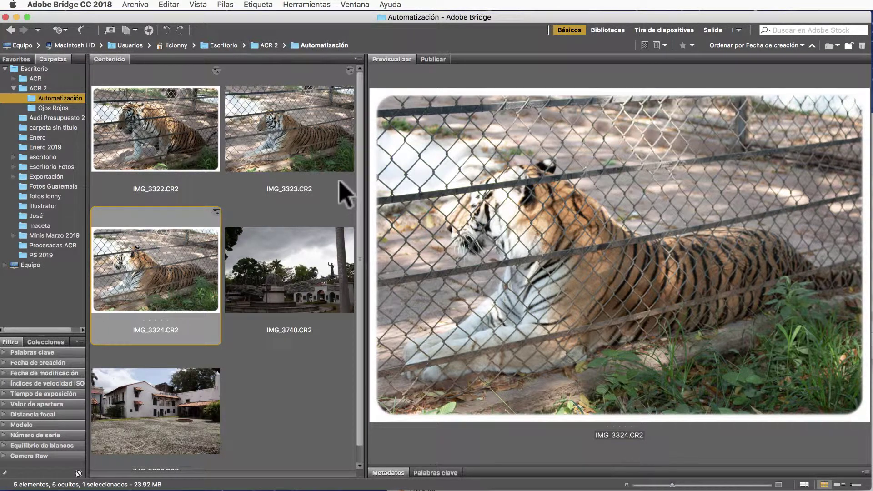
{"action": "left_click", "coordinate": [305, 161], "text": "super"}
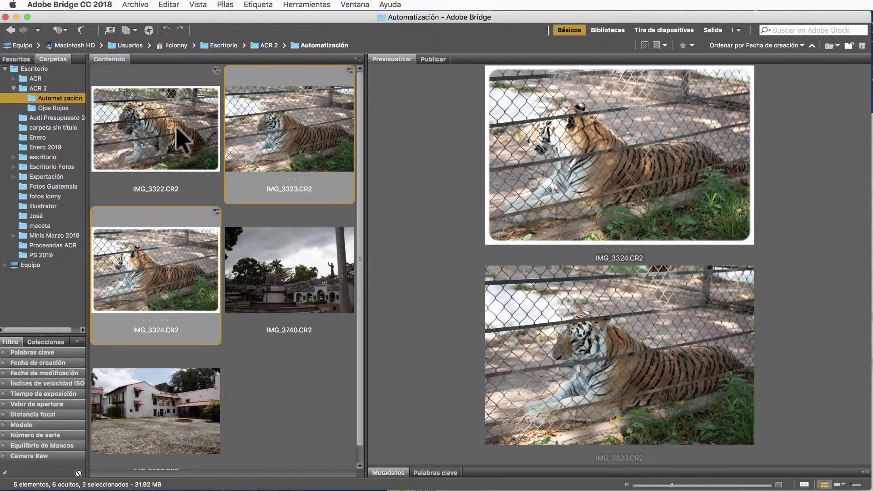
{"action": "left_click", "coordinate": [176, 140], "text": "super"}
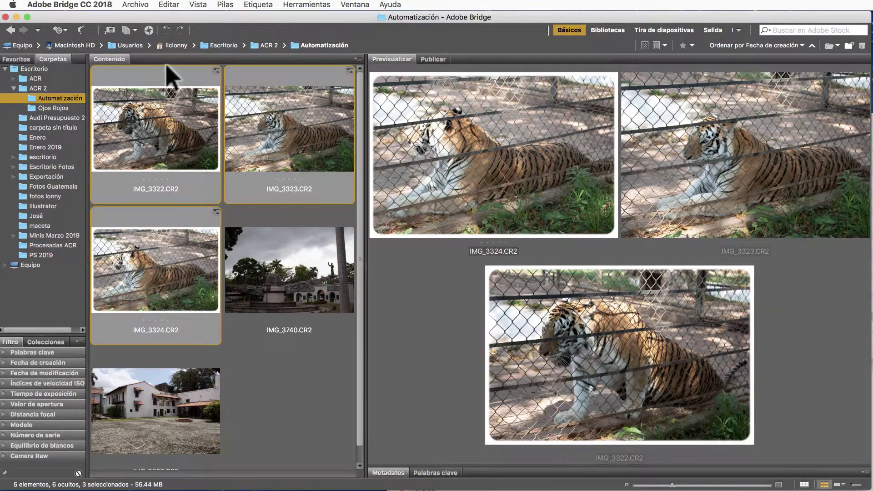
{"action": "left_click", "coordinate": [149, 30]}
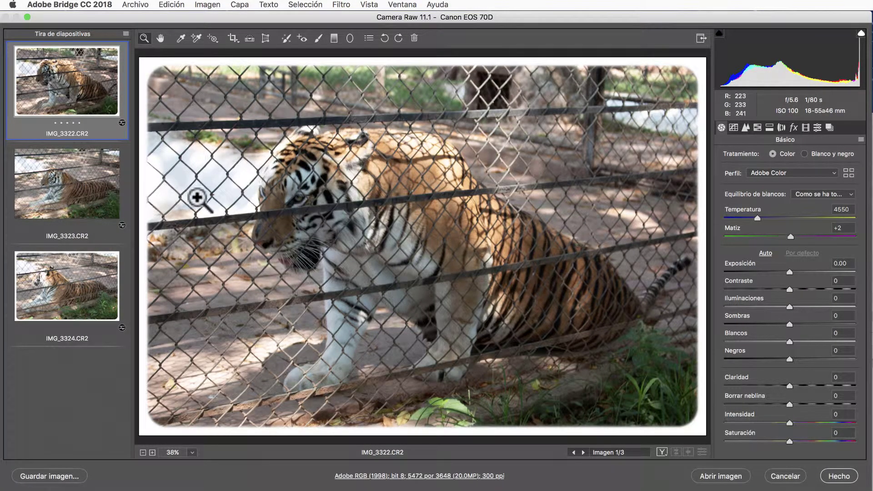
{"action": "left_click", "coordinate": [117, 185]}
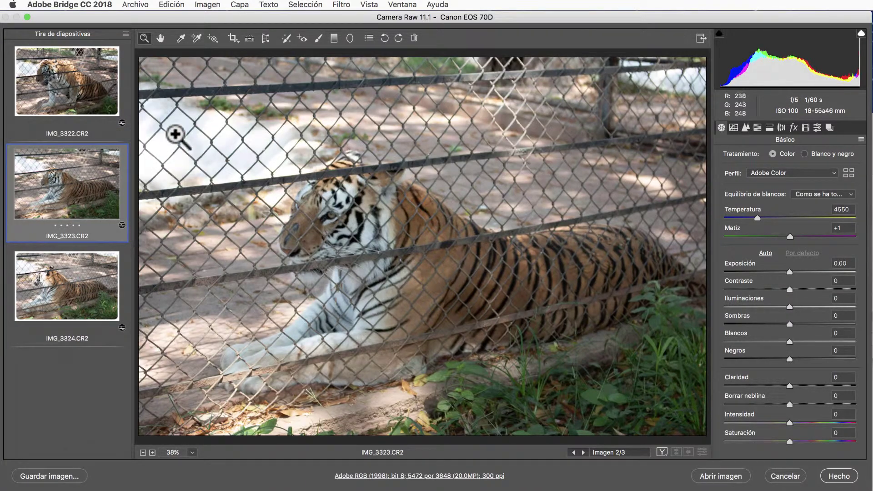
{"action": "left_click", "coordinate": [471, 207]}
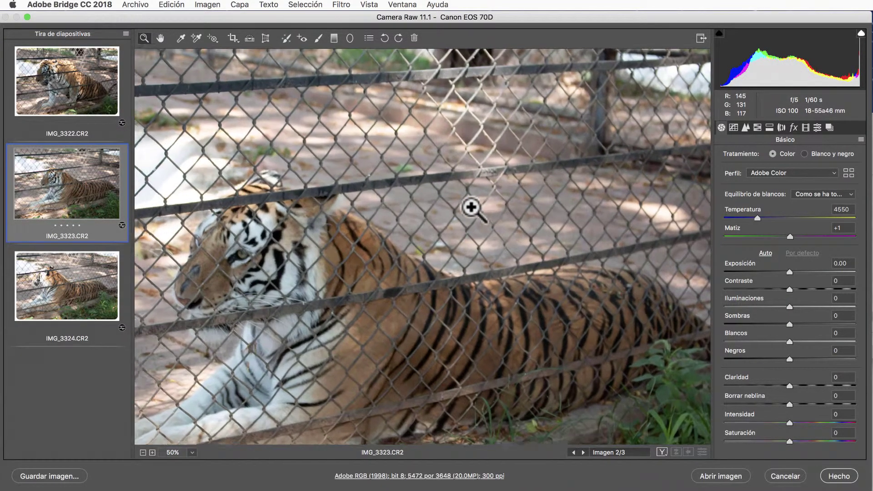
{"action": "left_click", "coordinate": [471, 208]}
{"action": "left_click", "coordinate": [471, 207]}
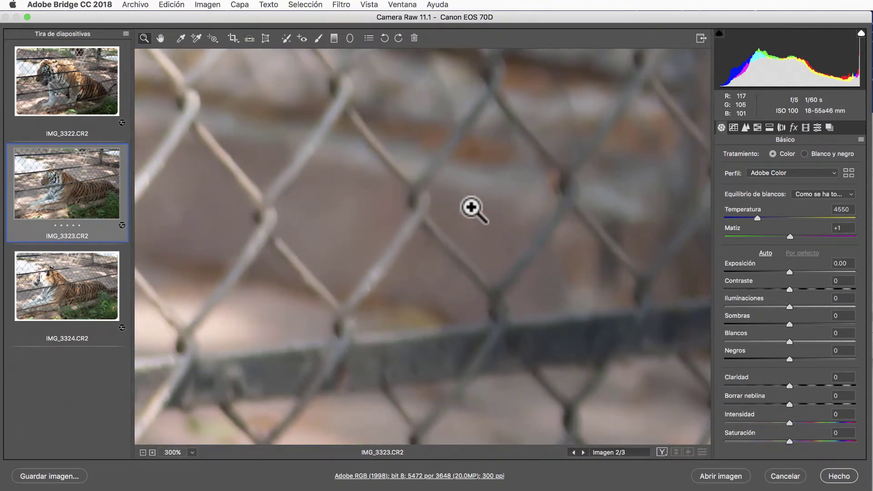
{"action": "left_click", "coordinate": [471, 207]}
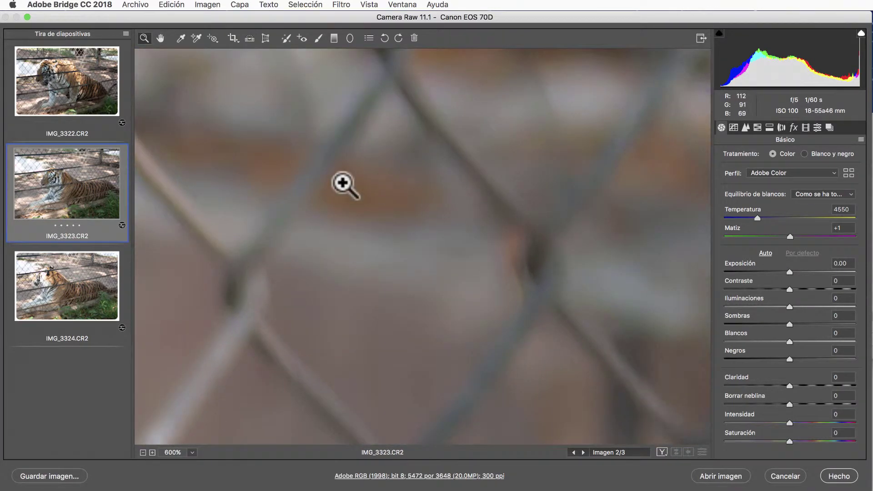
{"action": "mouse_move", "coordinate": [228, 122]}
{"action": "left_mouse_down"}
{"action": "mouse_move", "coordinate": [508, 148]}
{"action": "mouse_move", "coordinate": [454, 279]}
{"action": "mouse_move", "coordinate": [448, 236]}
{"action": "mouse_move", "coordinate": [529, 172]}
{"action": "mouse_move", "coordinate": [551, 247]}
{"action": "left_mouse_up"}
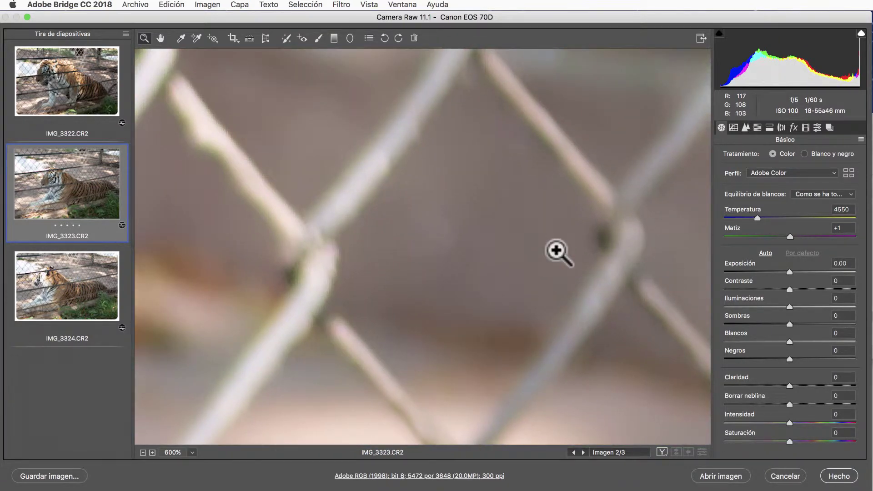
{"action": "left_click", "coordinate": [89, 307]}
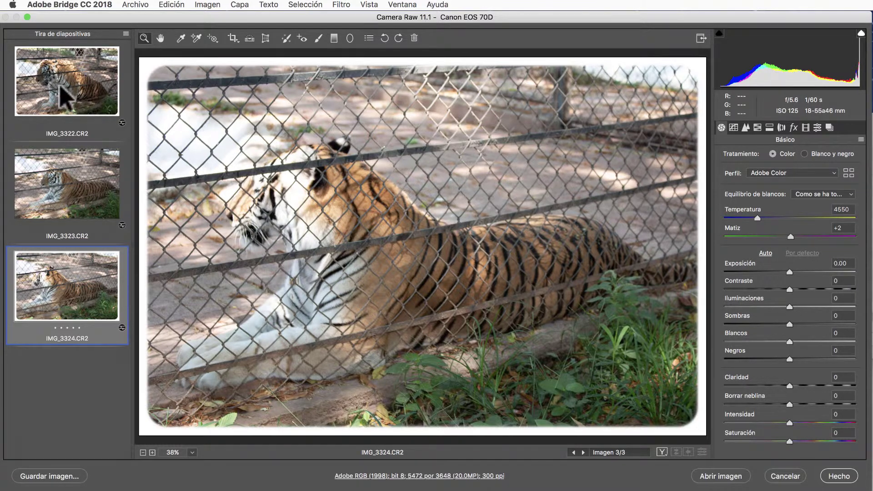
{"action": "left_click", "coordinate": [66, 89]}
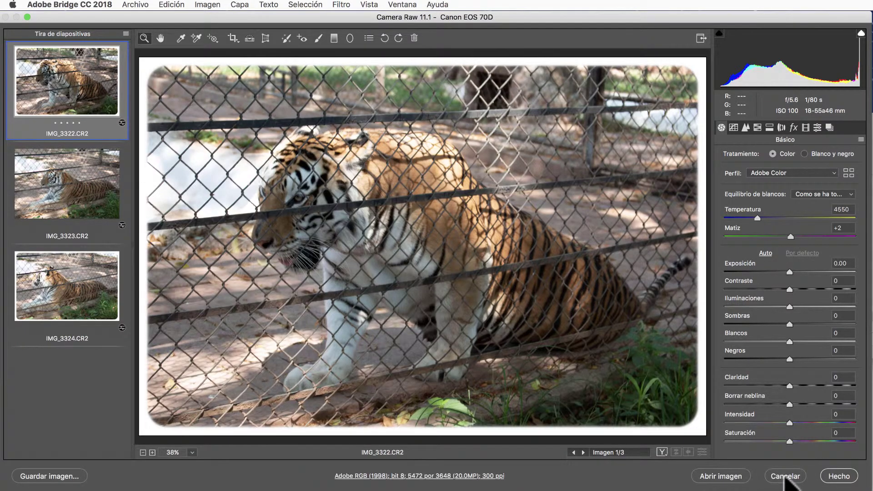
{"action": "left_click", "coordinate": [786, 476]}
Step: Select only IMG_3322 and apply Develop Settings > Clear Settings to remove its vignette
{"action": "left_click", "coordinate": [288, 389]}
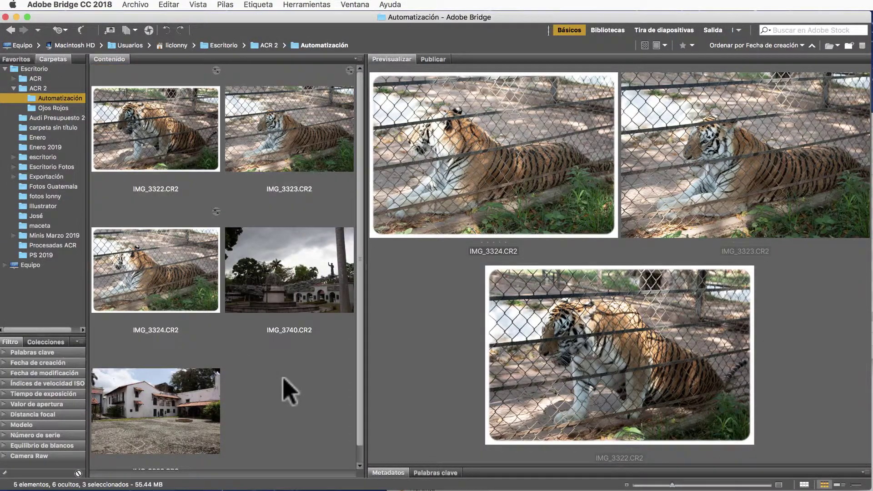
{"action": "left_click", "coordinate": [139, 119]}
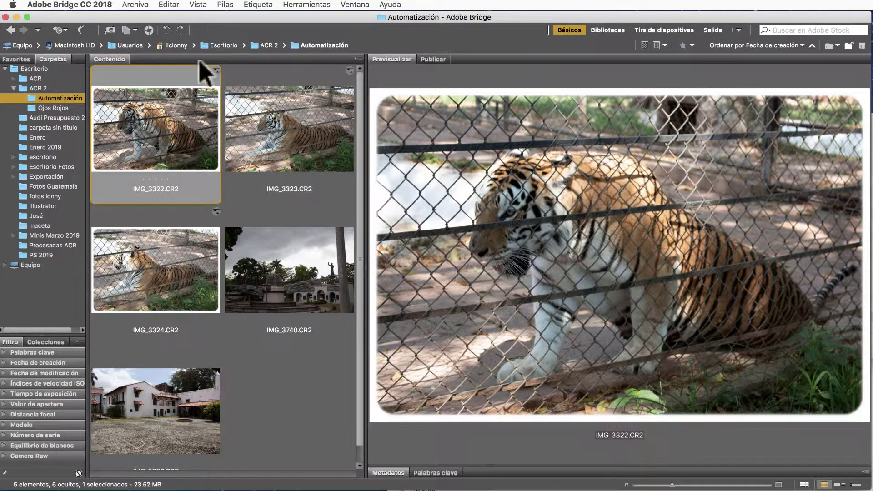
{"action": "left_click", "coordinate": [170, 5]}
{"action": "left_click", "coordinate": [169, 5]}
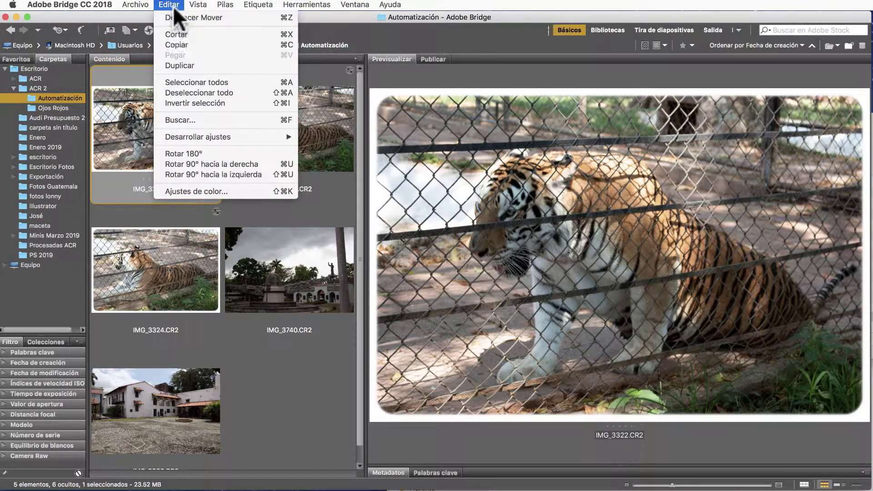
{"action": "mouse_move", "coordinate": [197, 136]}
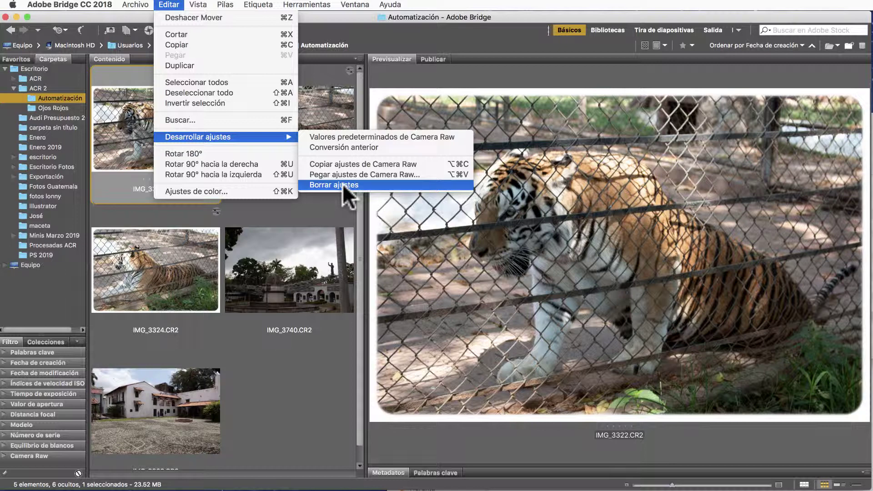
{"action": "left_click", "coordinate": [344, 185]}
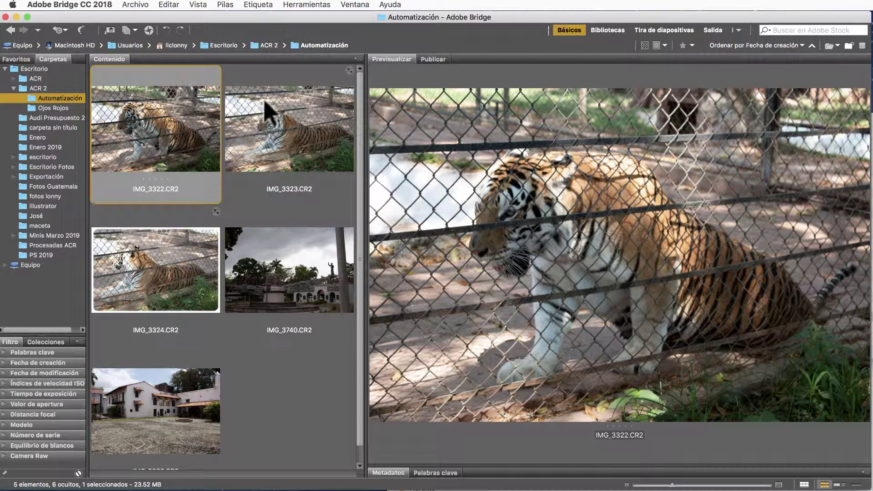
Step: Clear the Camera Raw settings from IMG_3323 and IMG_3324 together
{"action": "left_click", "coordinate": [308, 110]}
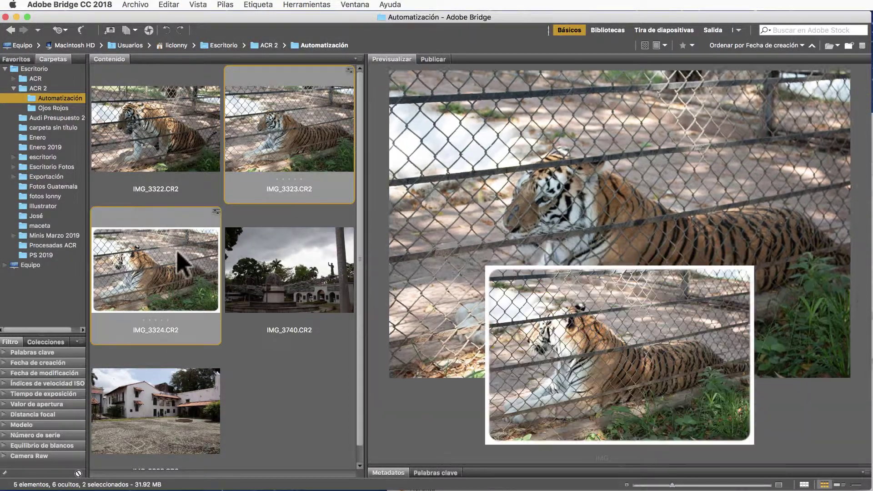
{"action": "left_click", "coordinate": [179, 255], "text": "super"}
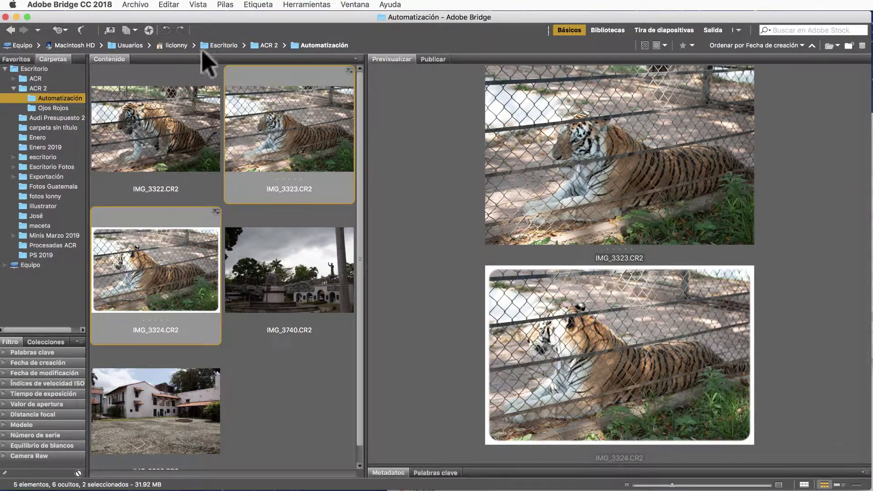
{"action": "left_click", "coordinate": [169, 4]}
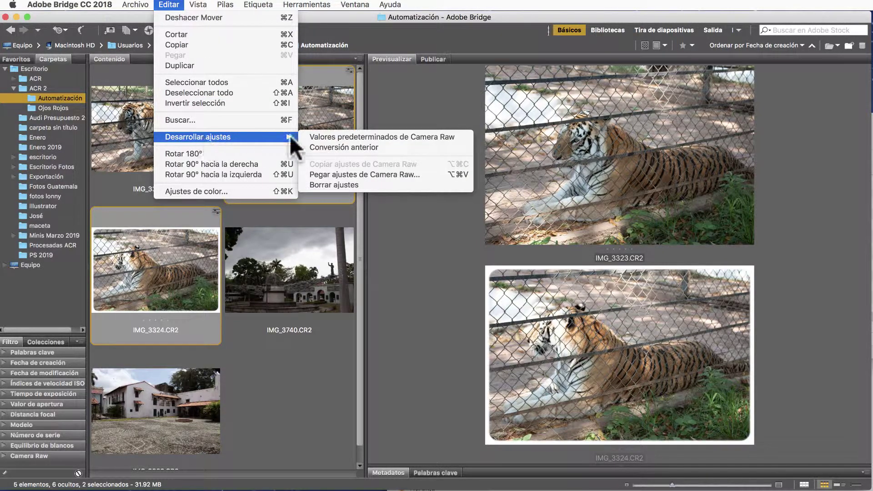
{"action": "left_click", "coordinate": [377, 184]}
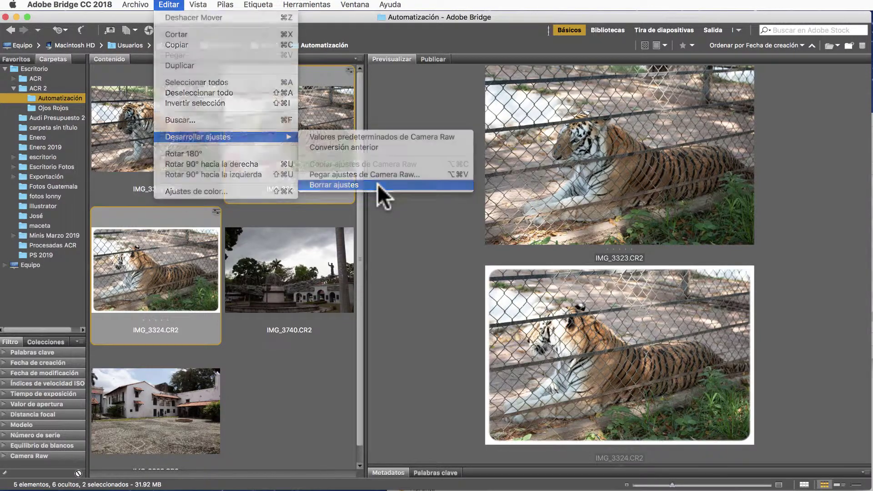
Step: Review the IMG_3322, IMG_3323 and IMG_3324 thumbnails to confirm all edits are gone
{"action": "left_click", "coordinate": [179, 130]}
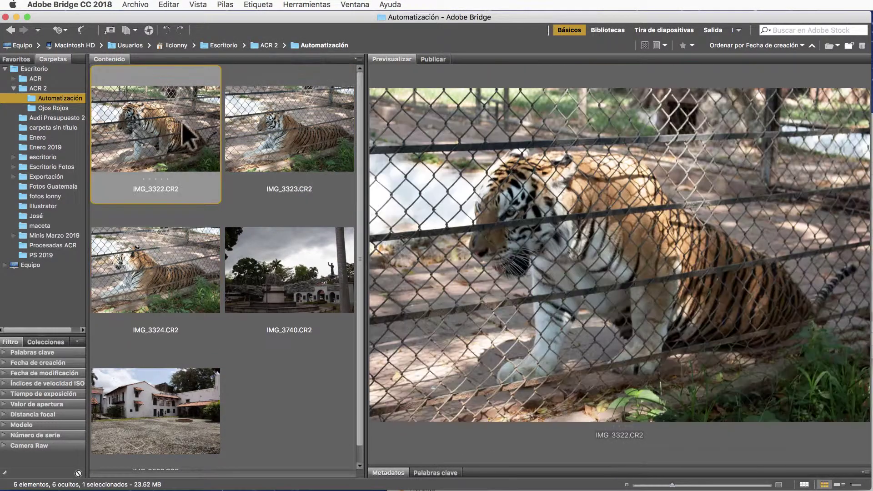
{"action": "left_click", "coordinate": [301, 143]}
{"action": "left_click", "coordinate": [187, 266]}
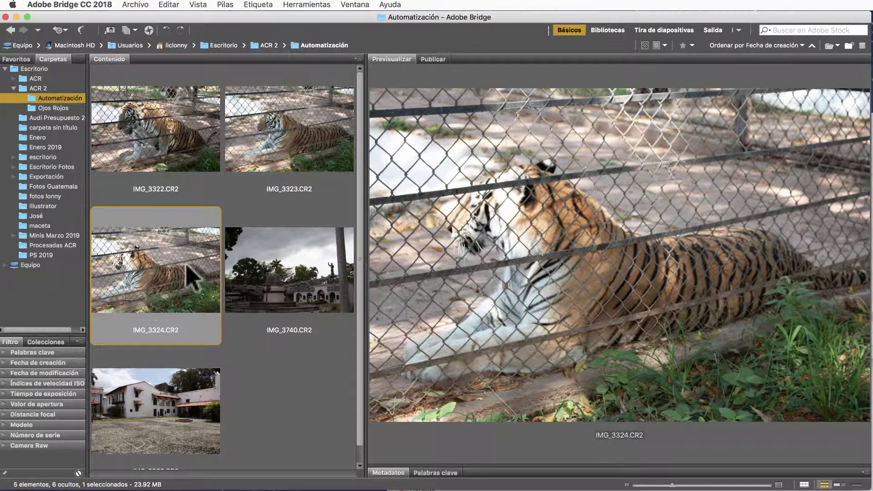
{"action": "left_click", "coordinate": [159, 131]}
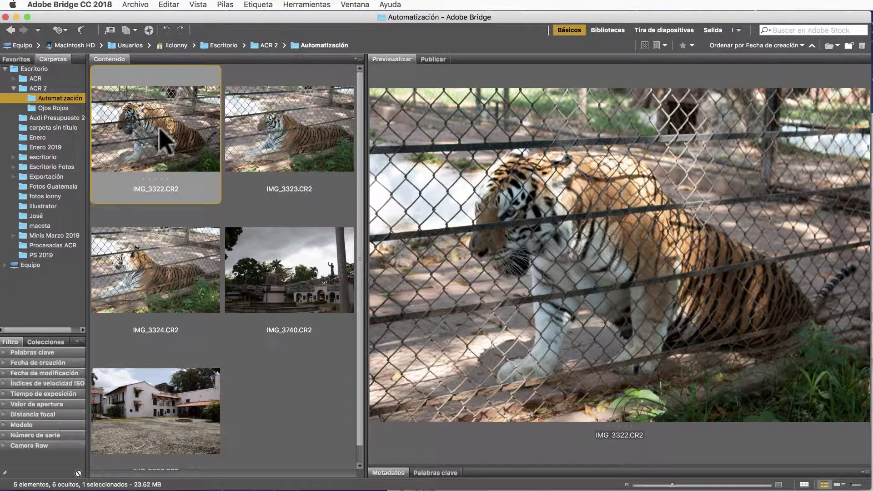